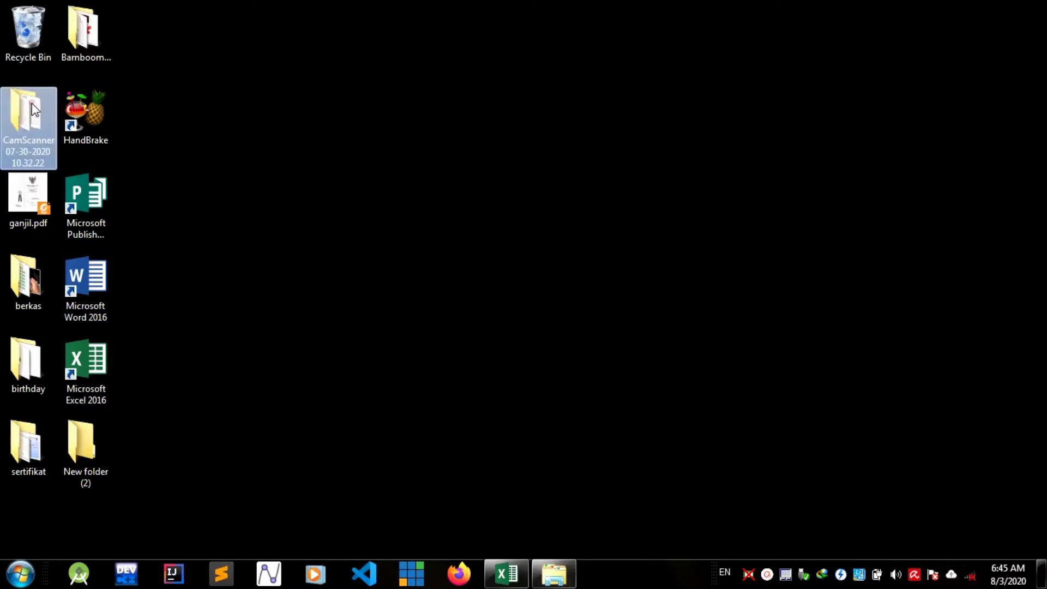
Create a new folder on the desktop and keep its default name
double_click(70, 442)
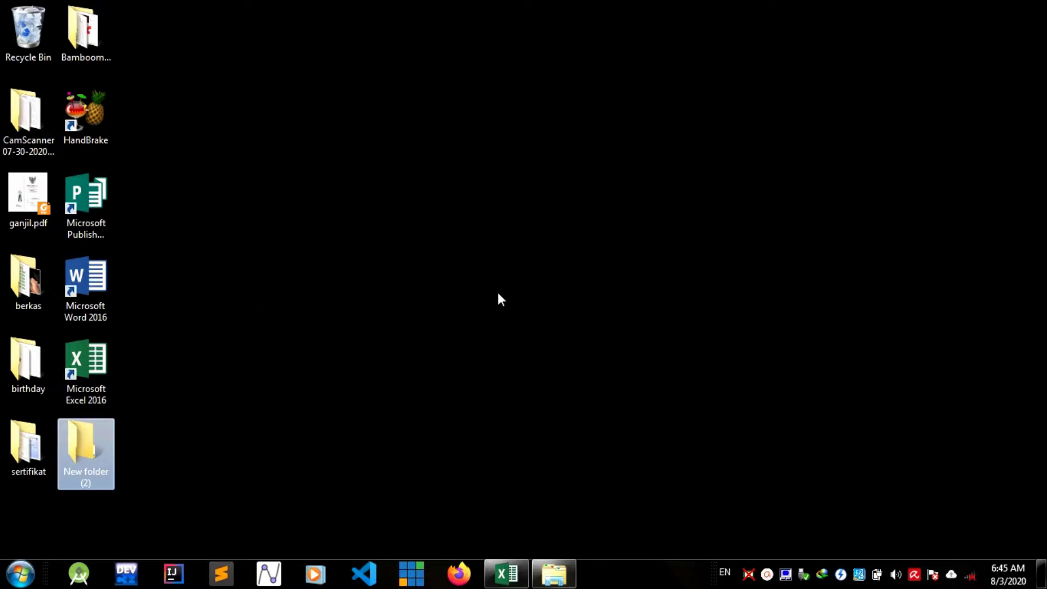
click(477, 231)
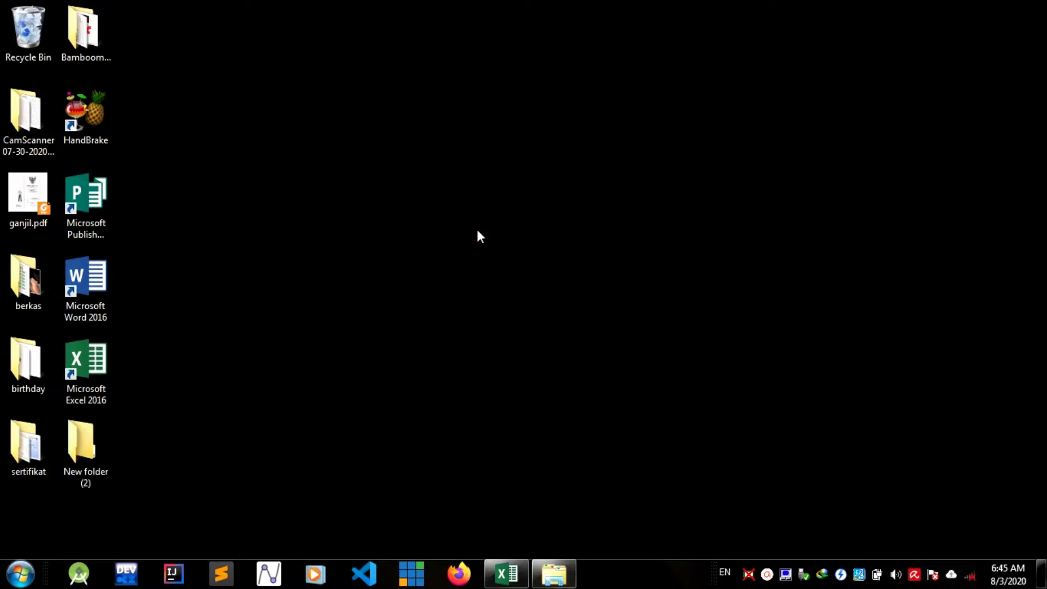
right_click(497, 192)
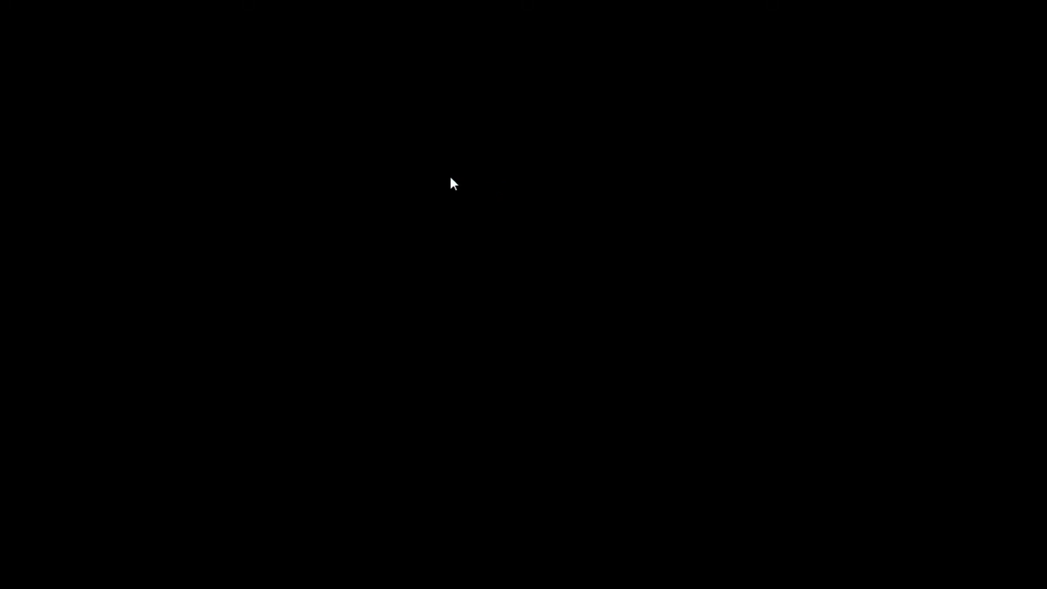
right_click(451, 178)
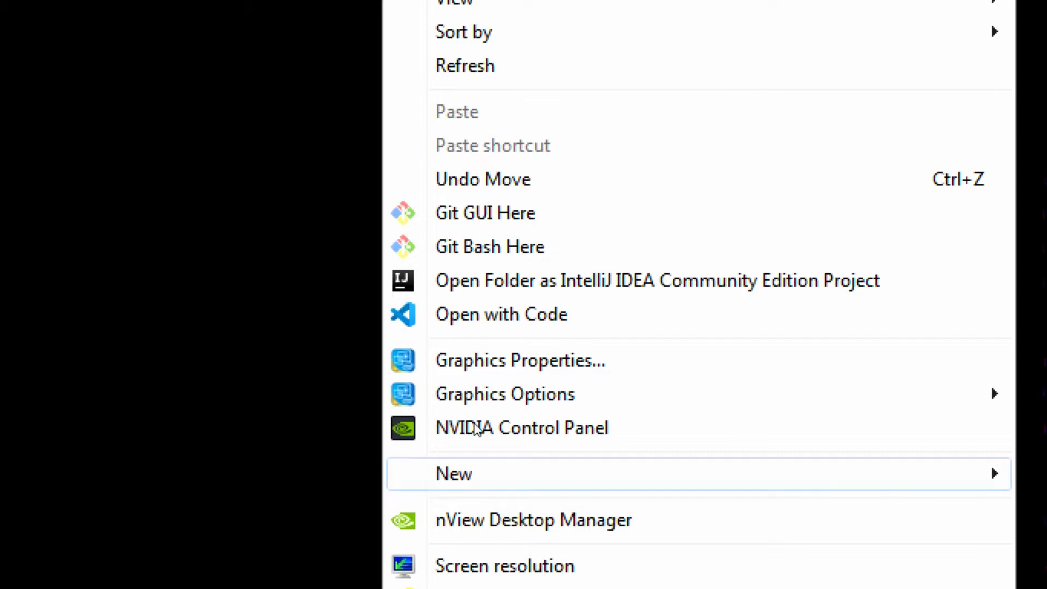
mouse_move(482, 431)
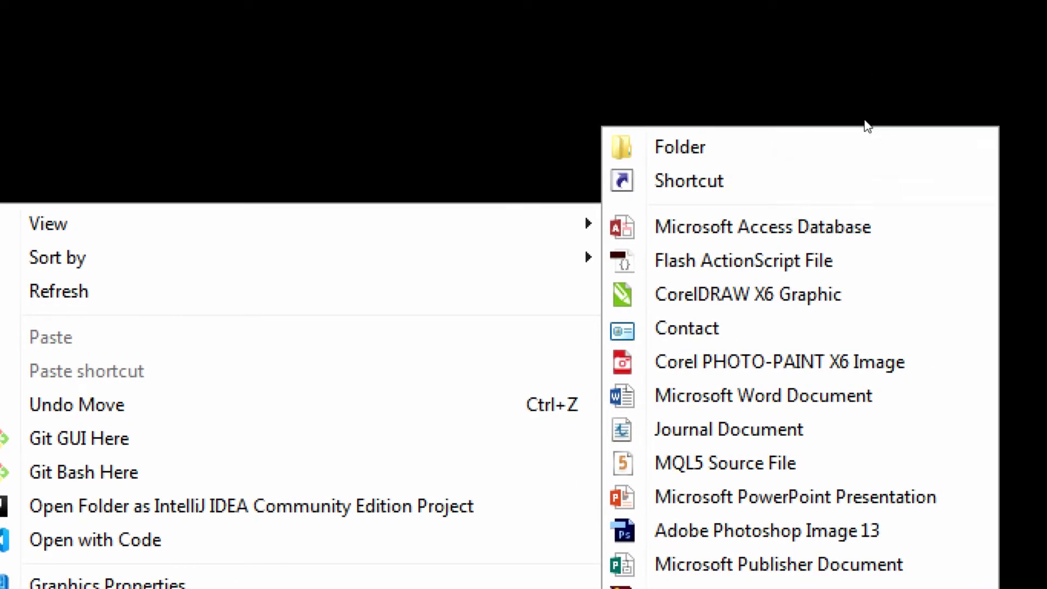
click(822, 149)
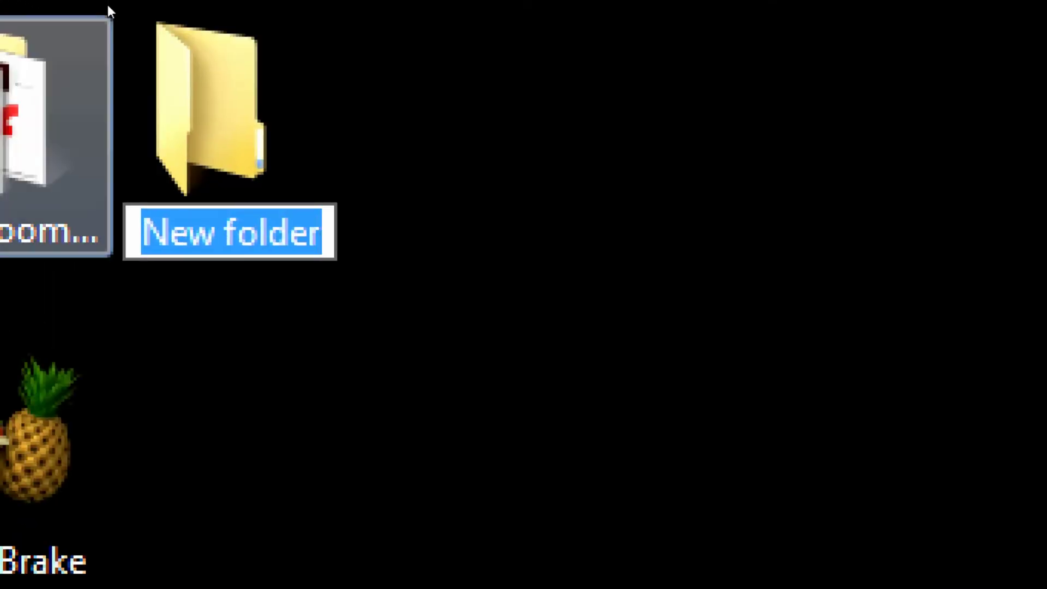
key(Return)
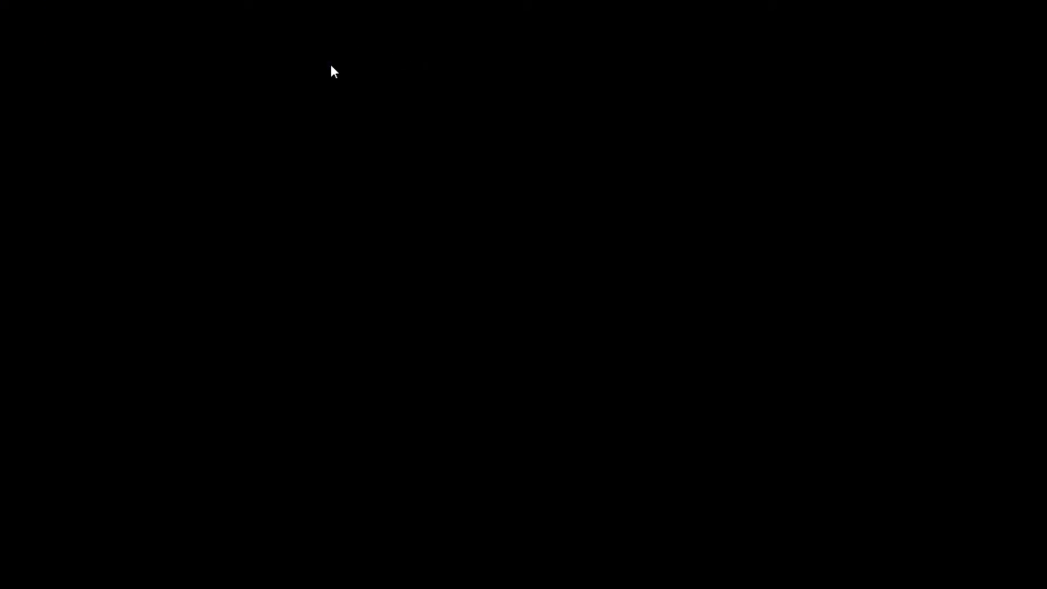
Create a second new folder on the desktop, also keeping its default name
key(shift+F10)
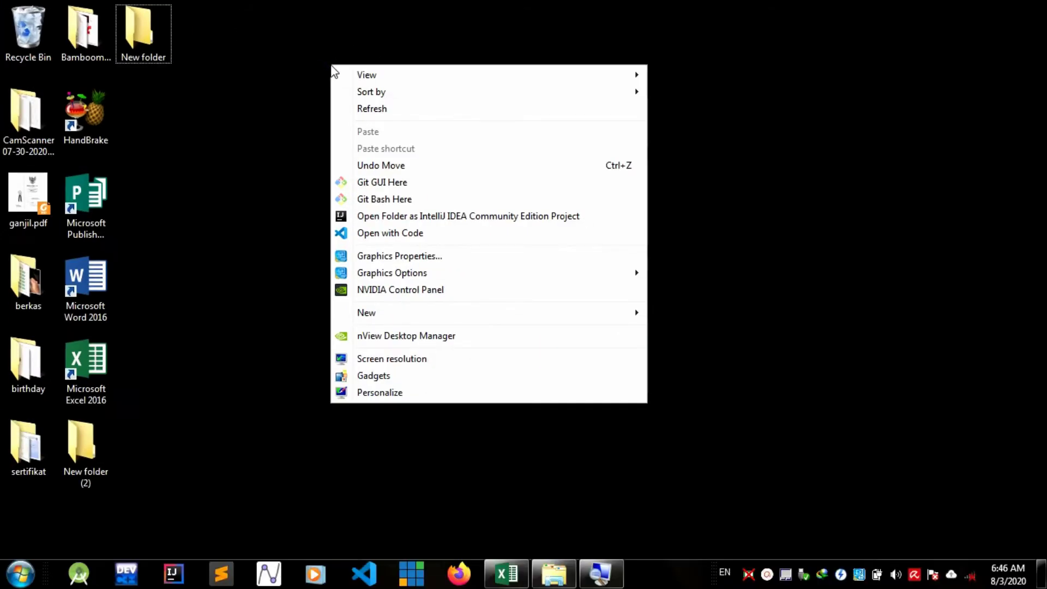
key(Escape)
right_click(427, 117)
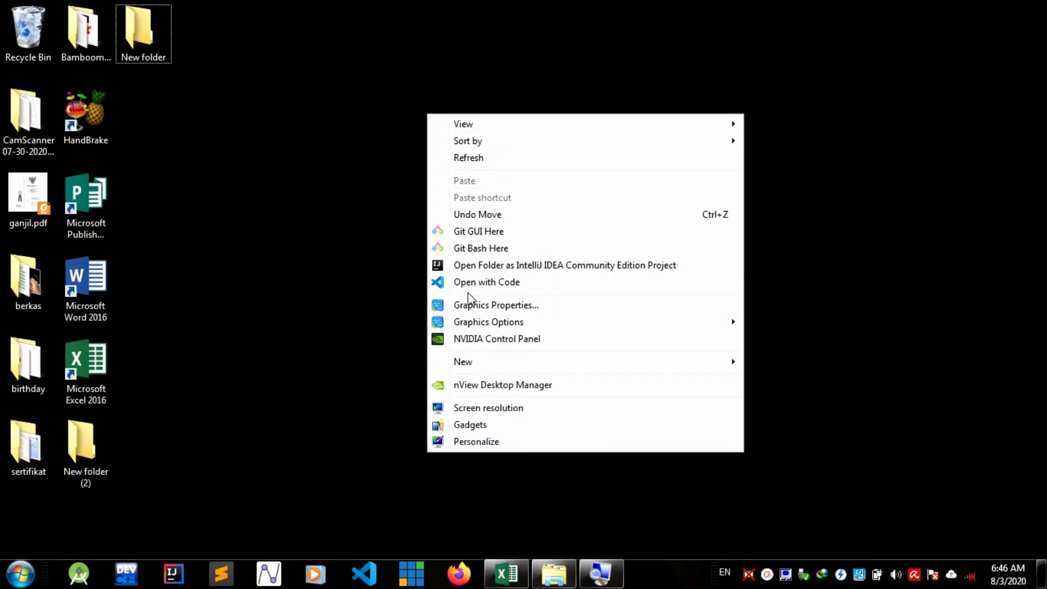
mouse_move(462, 362)
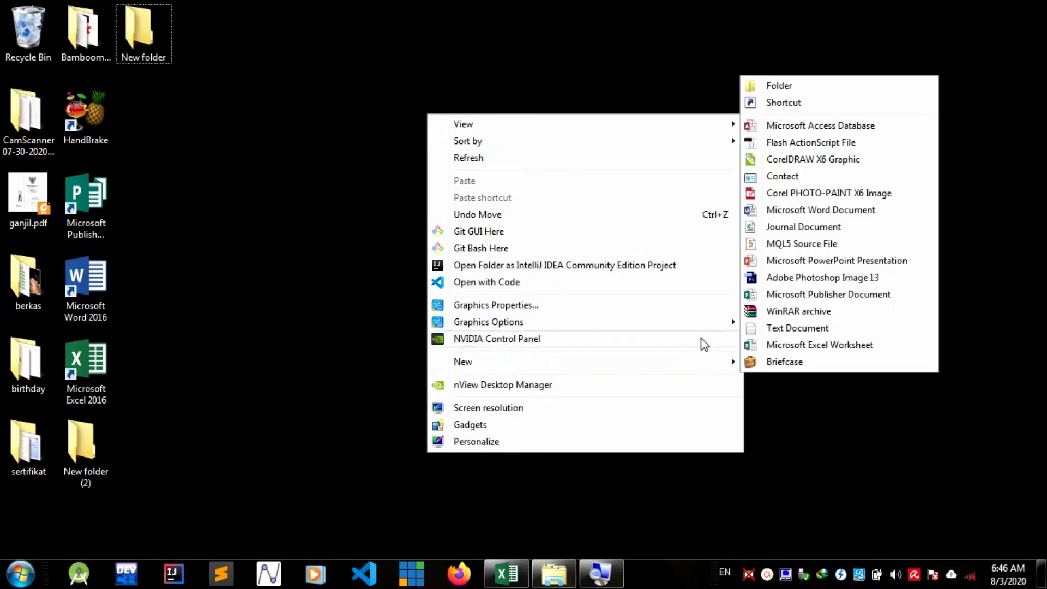
click(769, 87)
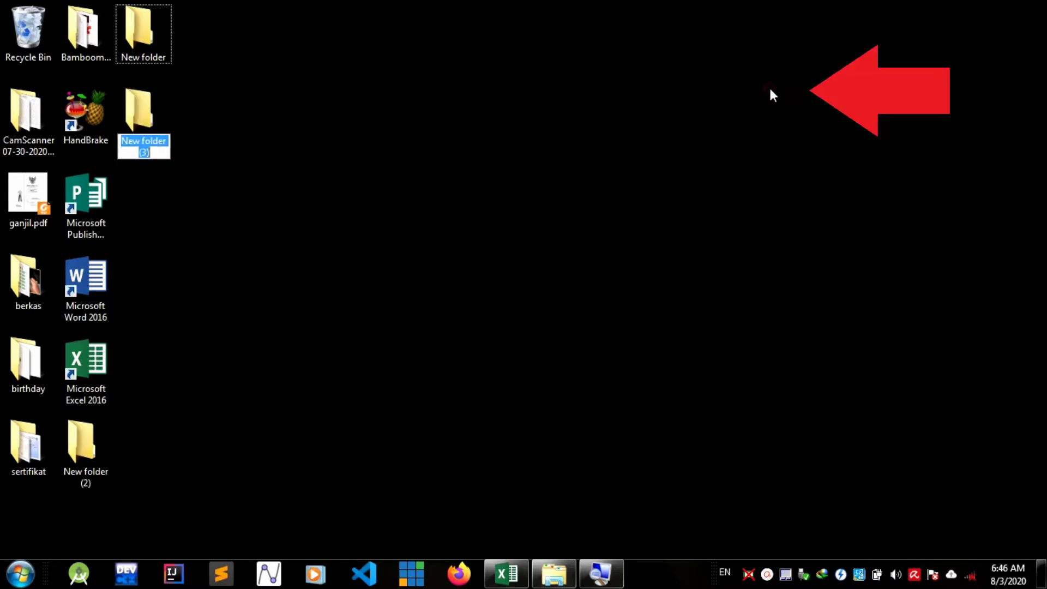
key(Return)
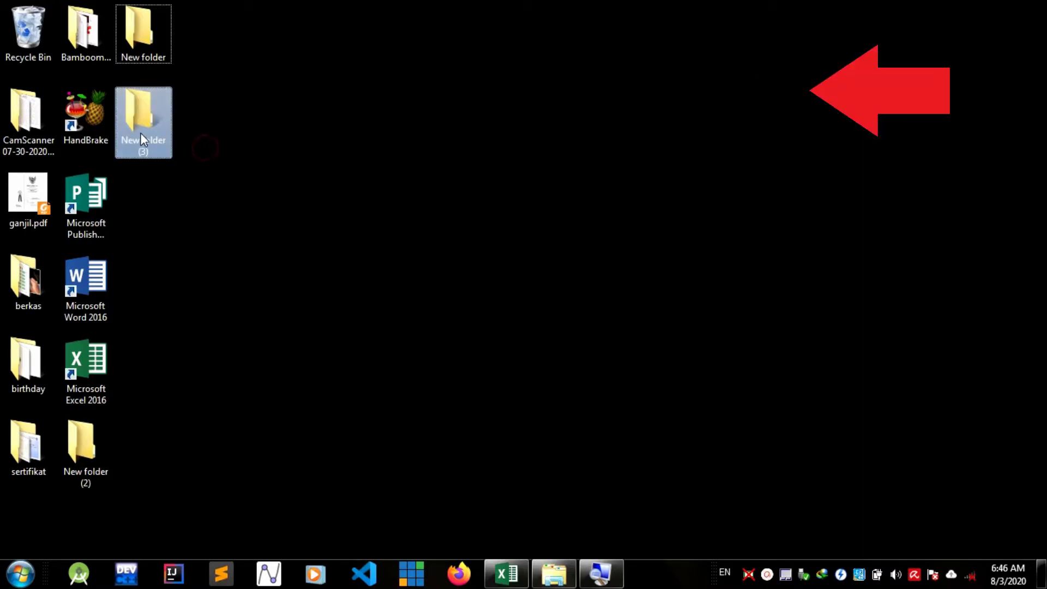
click(243, 154)
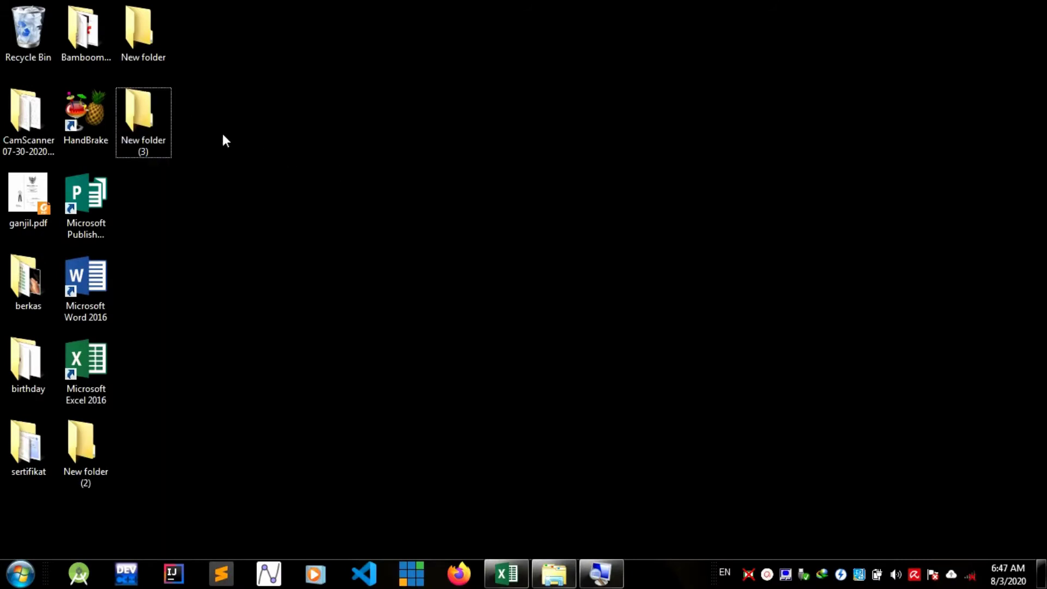
Rename the desktop folder "New folder (3)" as "folder kelas 3"
right_click(147, 109)
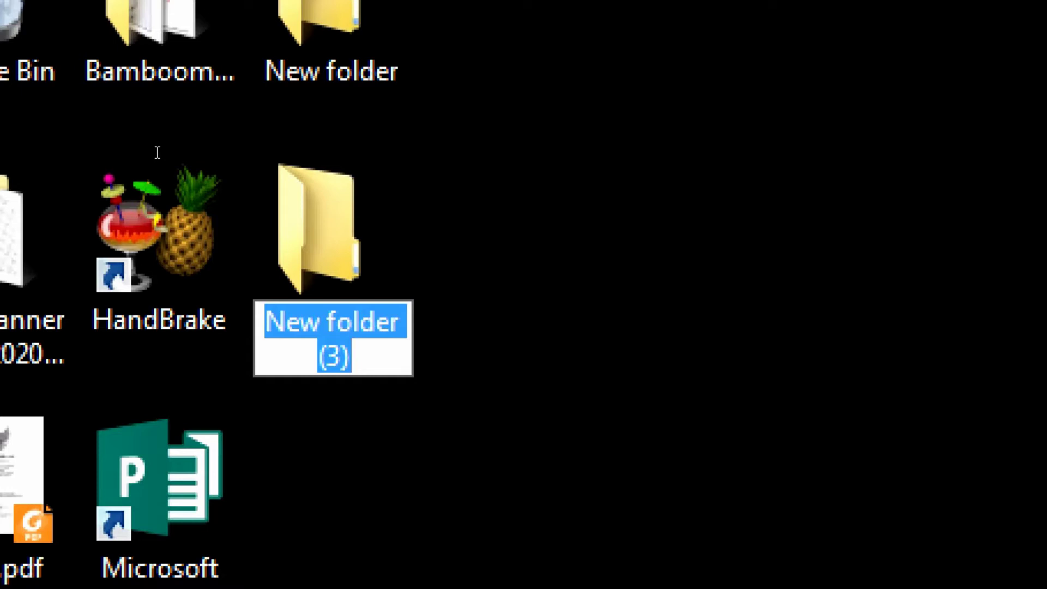
key(BackSpace)
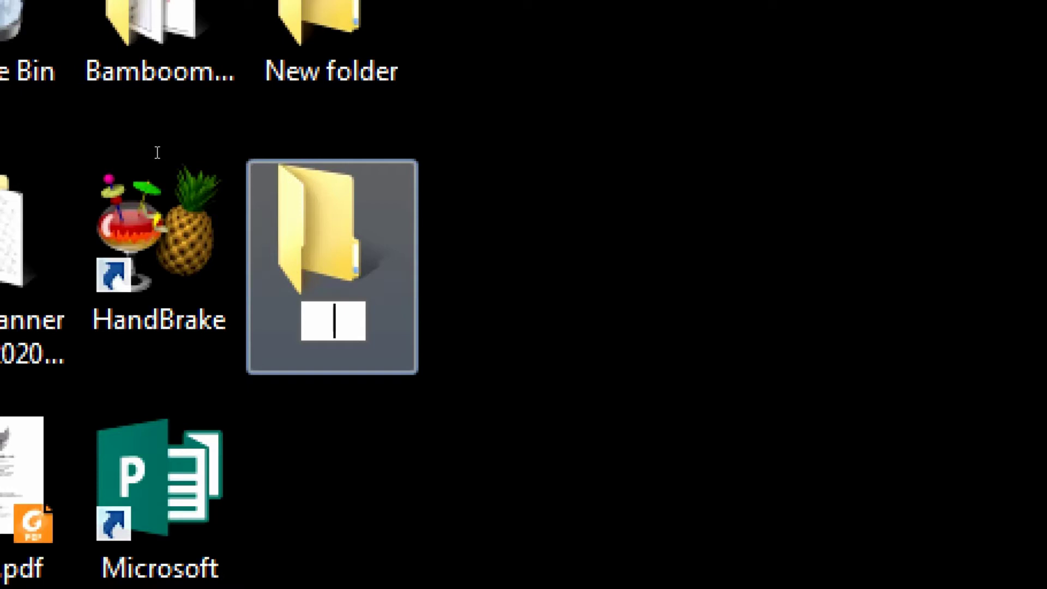
text(fo)
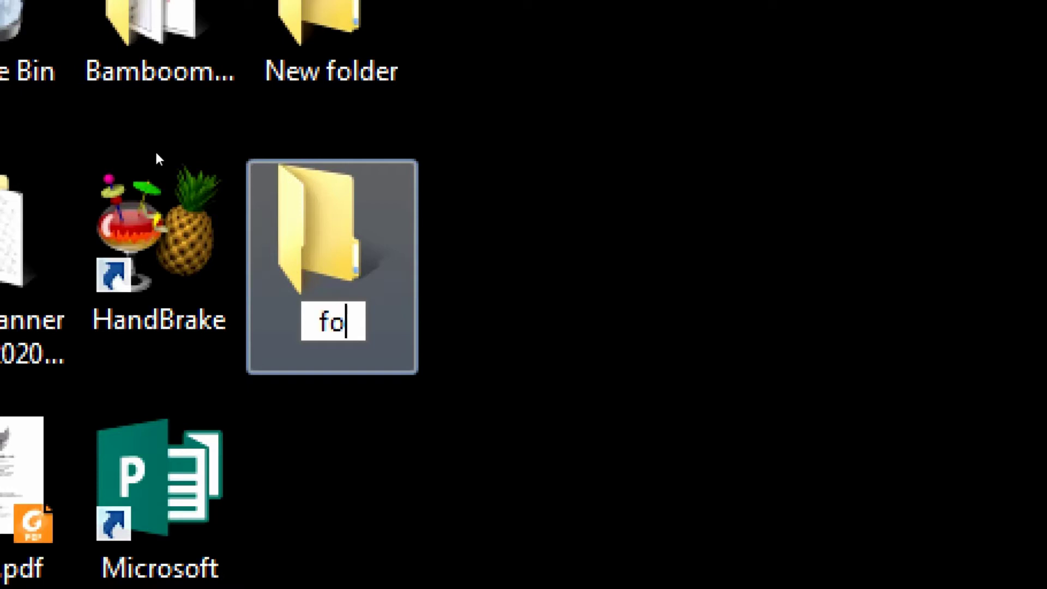
text(lder kelas 3)
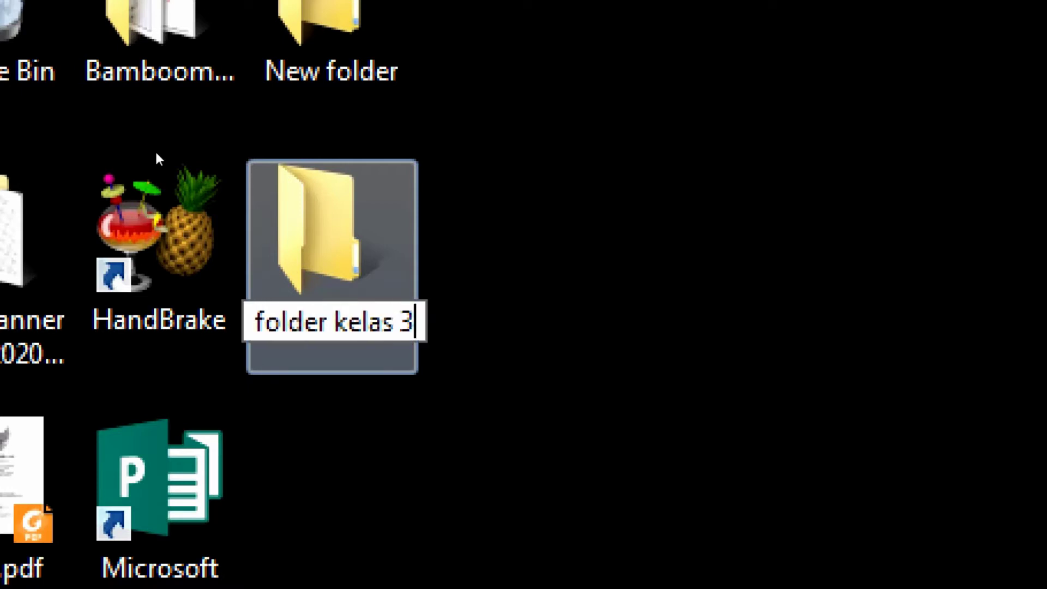
key(Return)
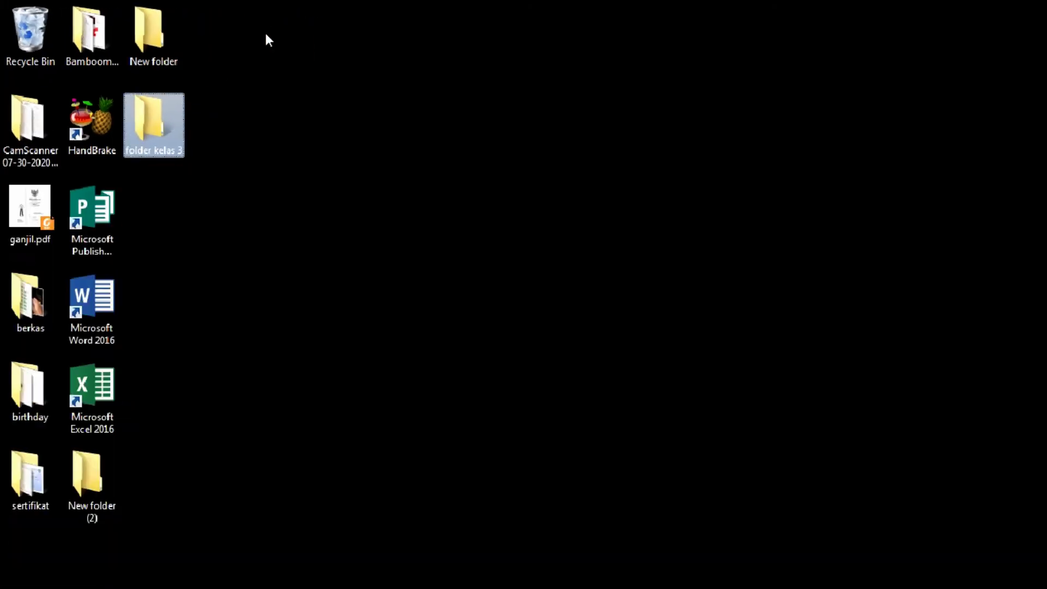
Rename the desktop folder "New folder" as "pelajaran komputer" and clear the selection
right_click(144, 32)
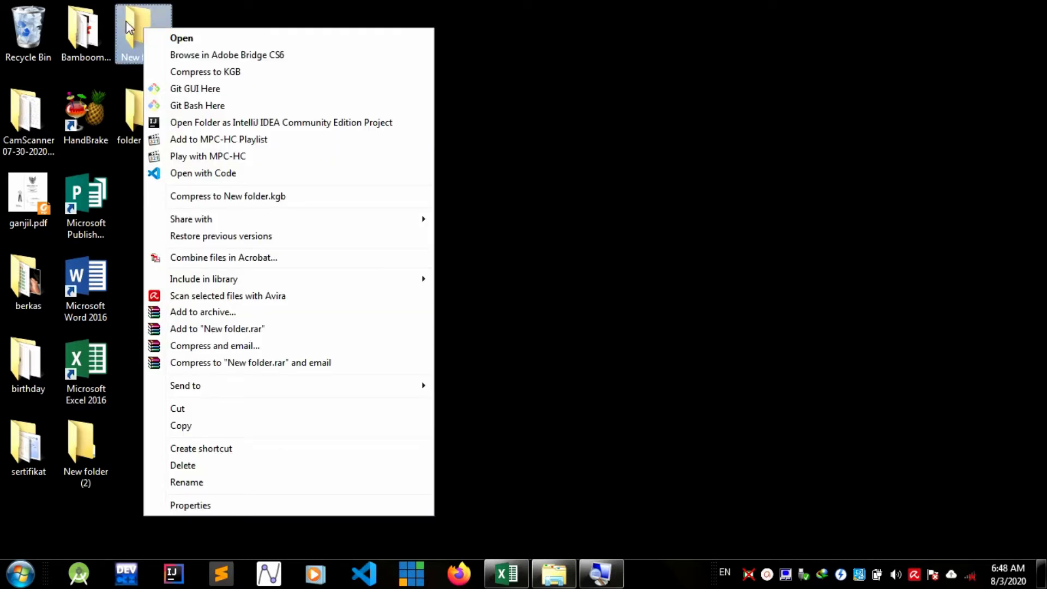
click(185, 482)
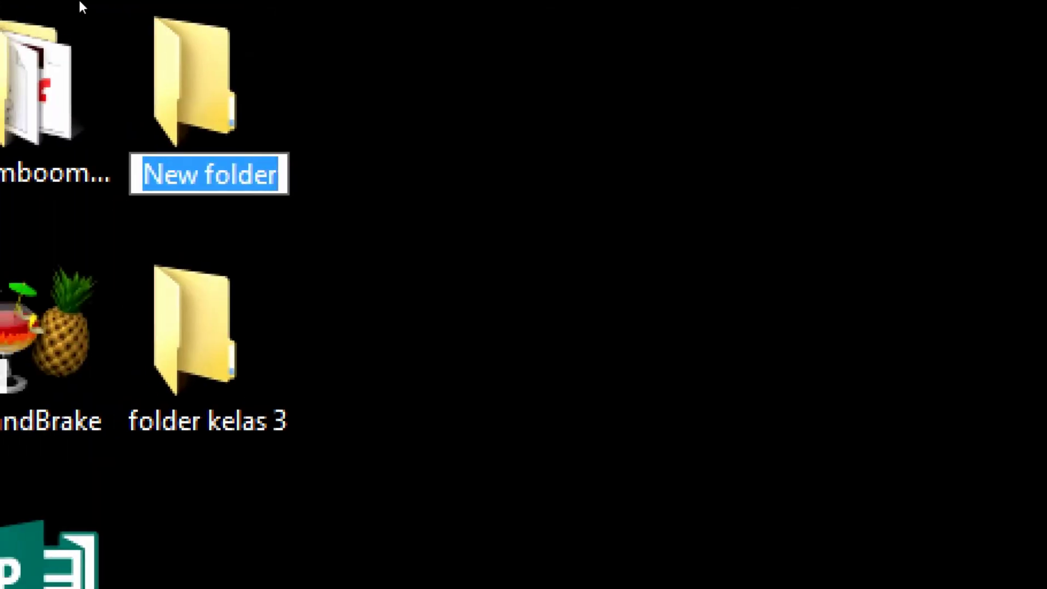
text(pelahar)
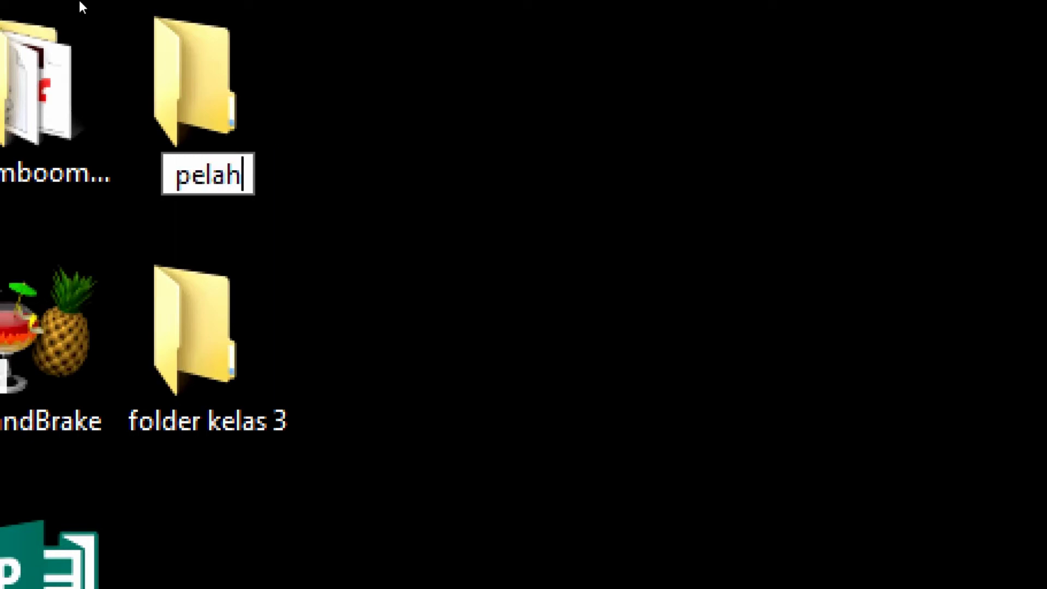
key(BackSpace)
key(BackSpace)
key(BackSpace)
text(jaran )
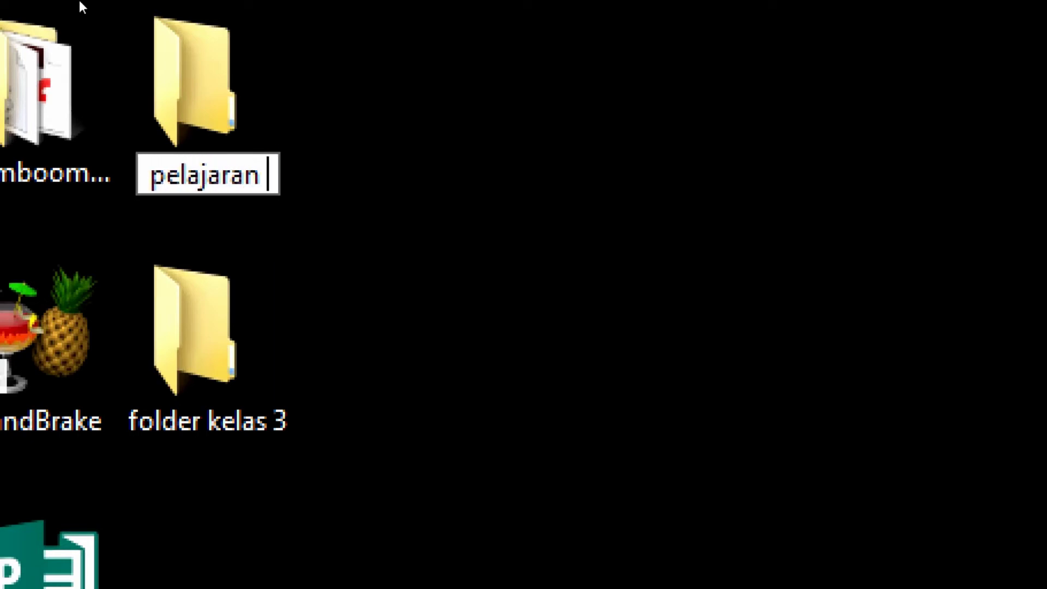
text(komputer)
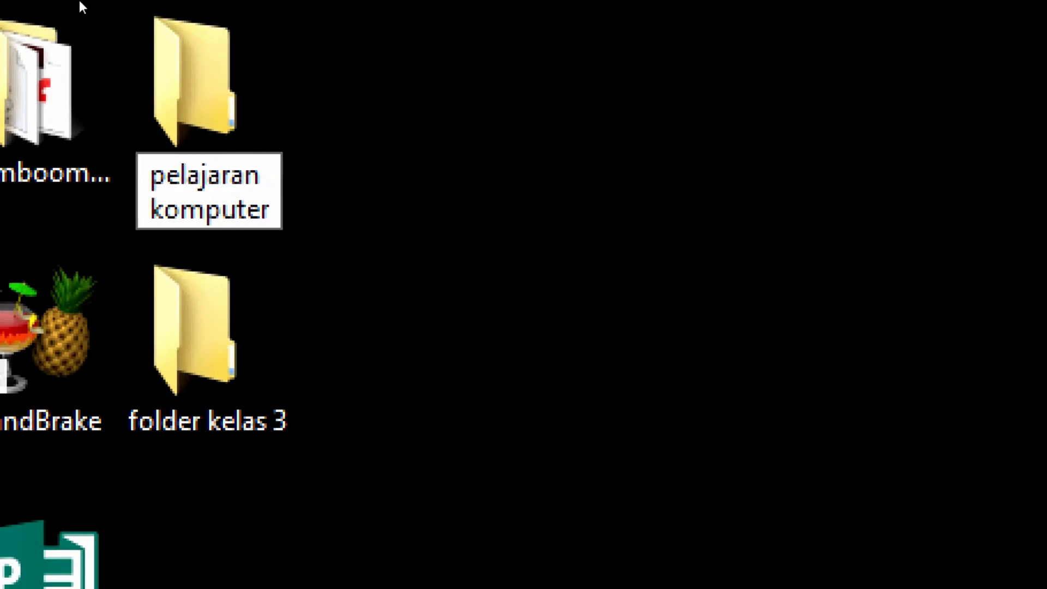
key(Return)
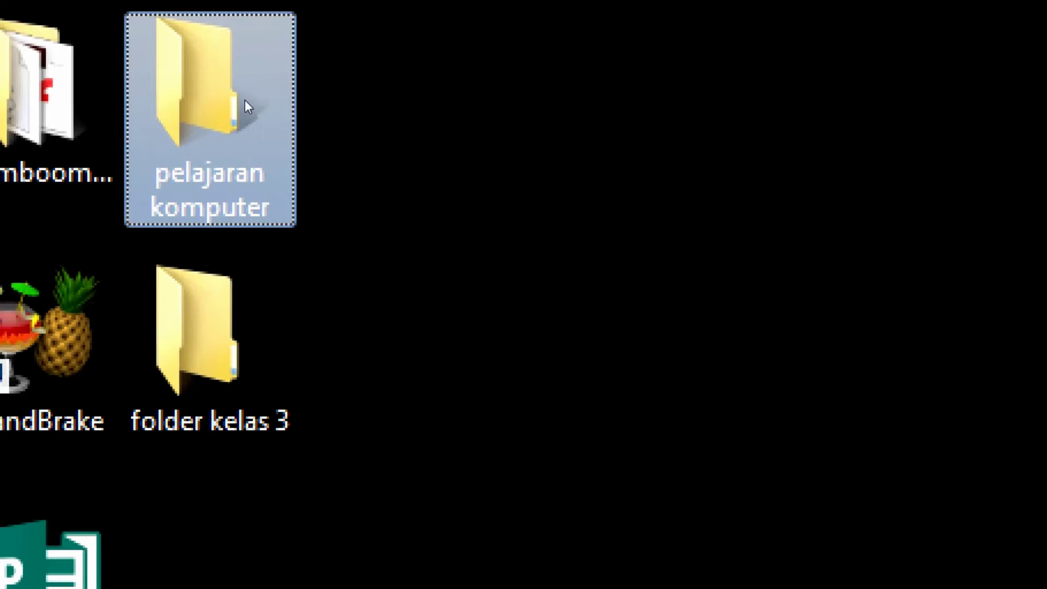
click(316, 162)
click(221, 191)
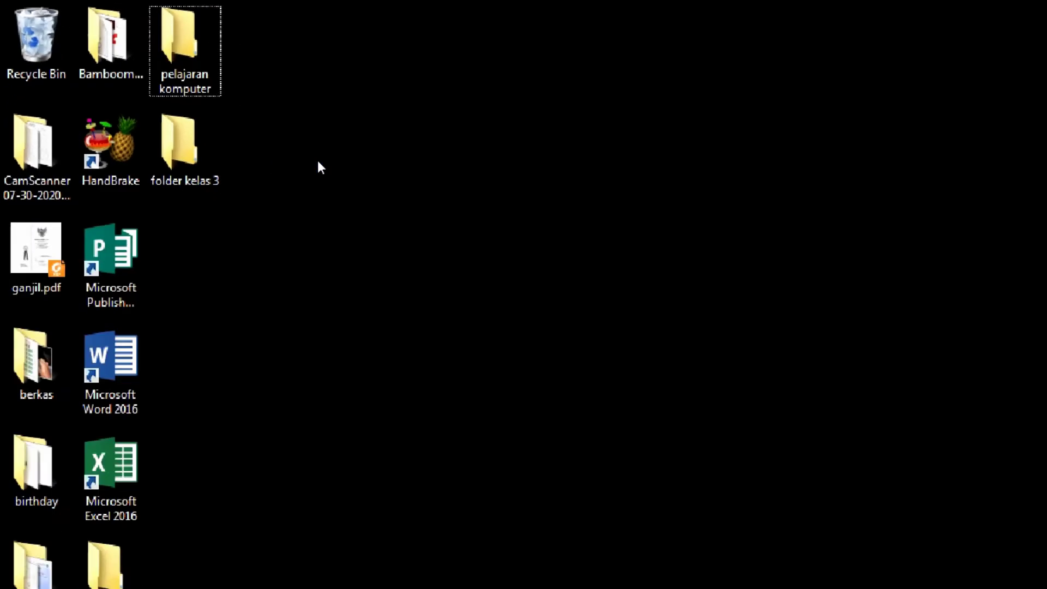
Move the folders "pelajaran komputer" and "folder kelas 3" together to the Recycle Bin
click(142, 116)
drag(267, 164, 148, 24)
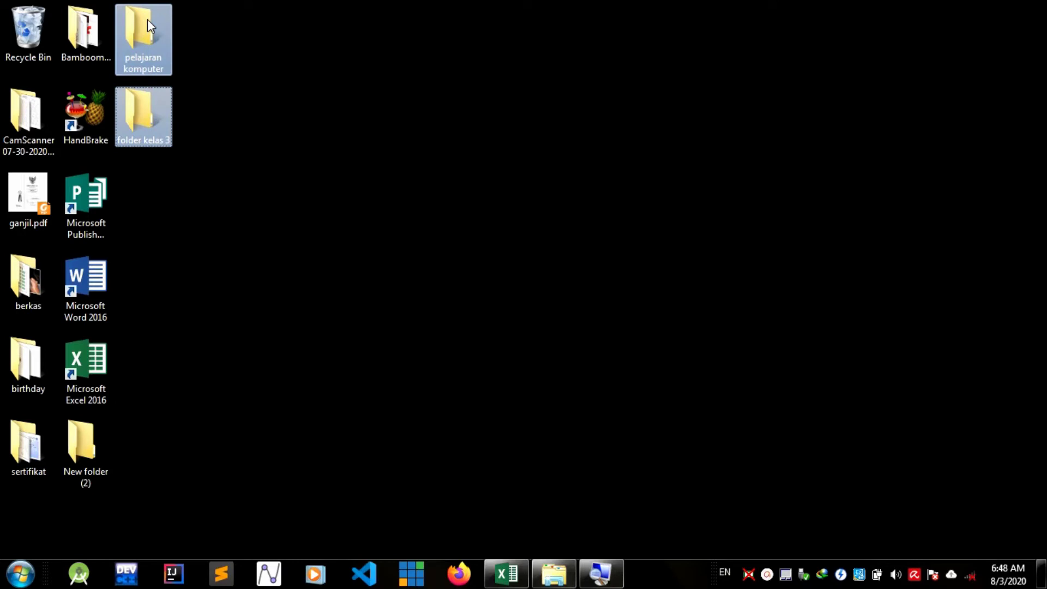
key(Delete)
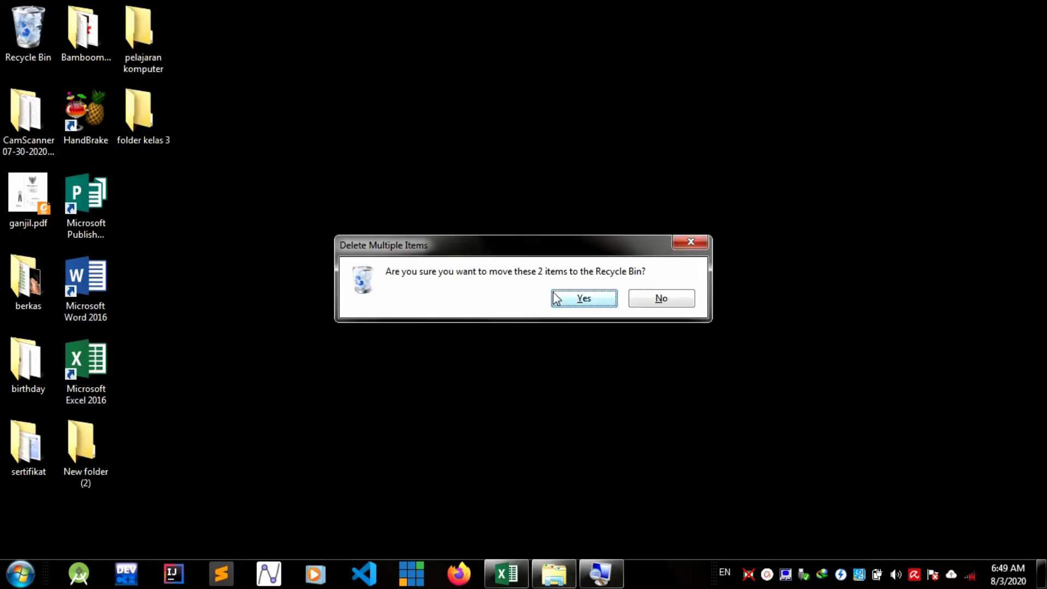
click(572, 304)
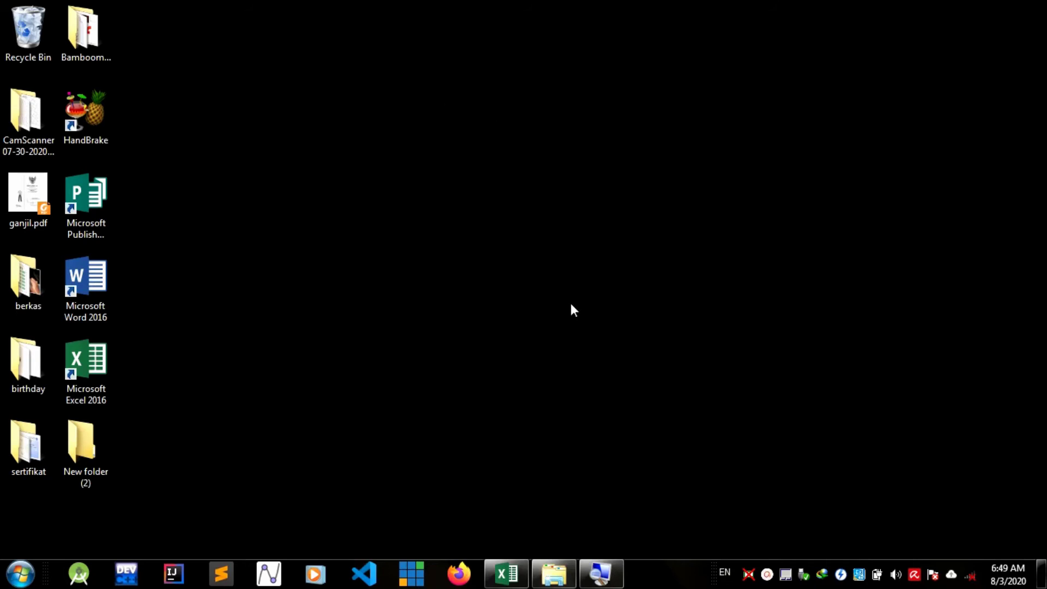
Create another new folder on the desktop without naming it, and delete it
right_click(483, 223)
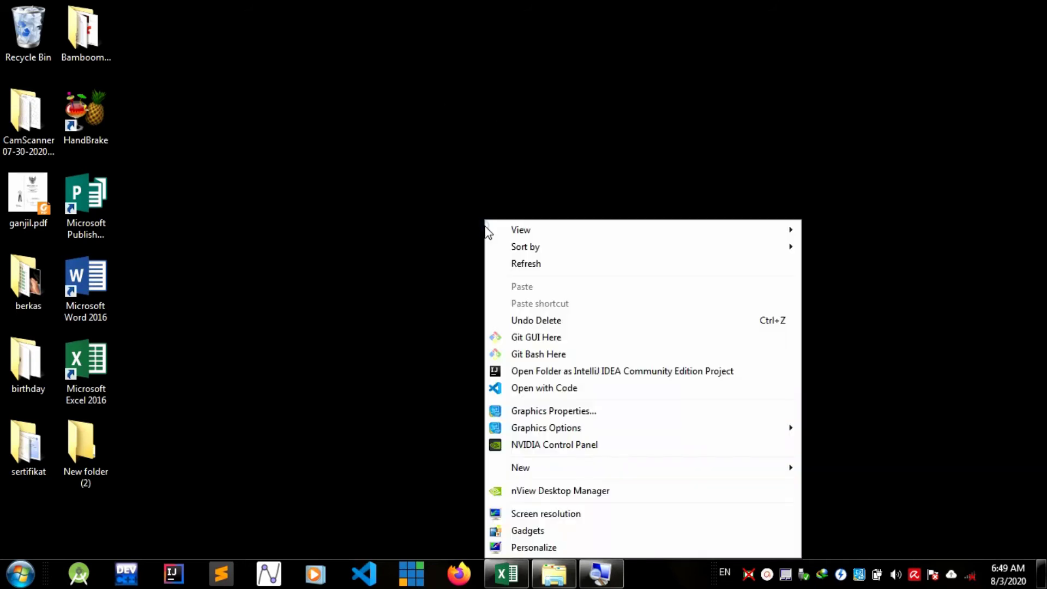
mouse_move(545, 467)
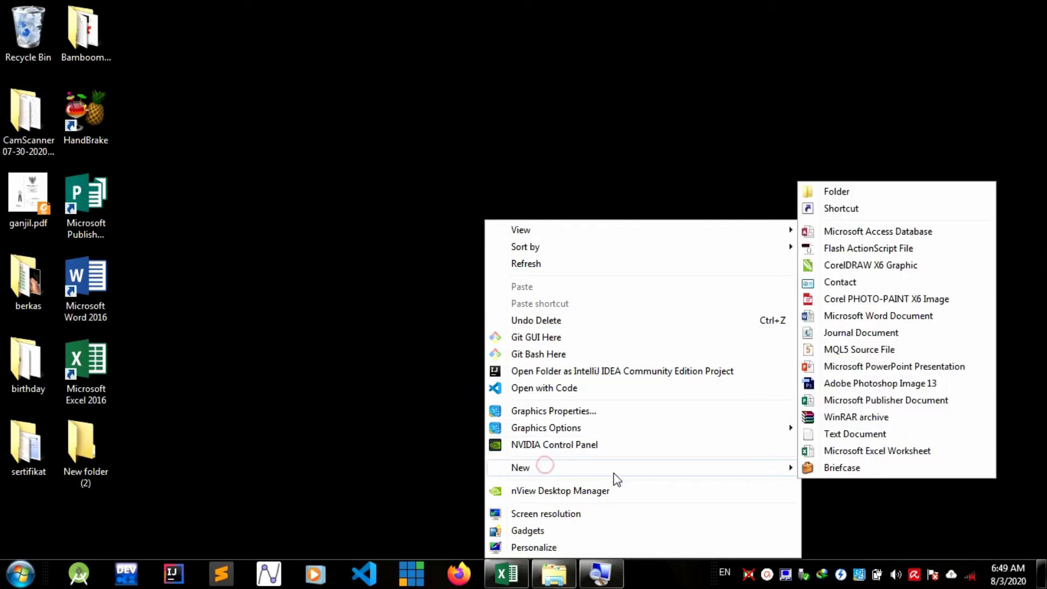
click(845, 192)
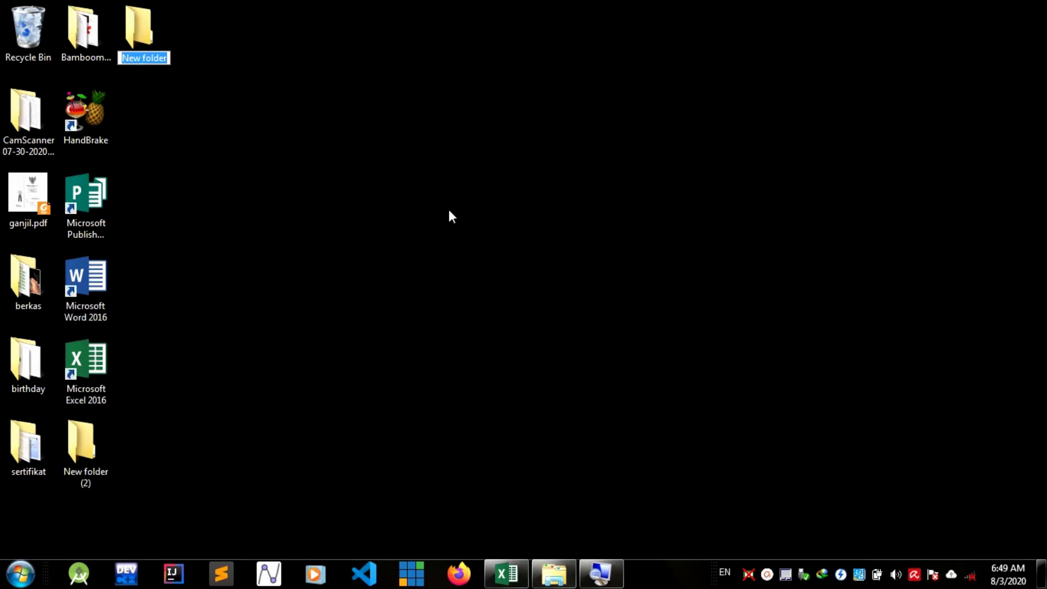
key(Escape)
key(Delete)
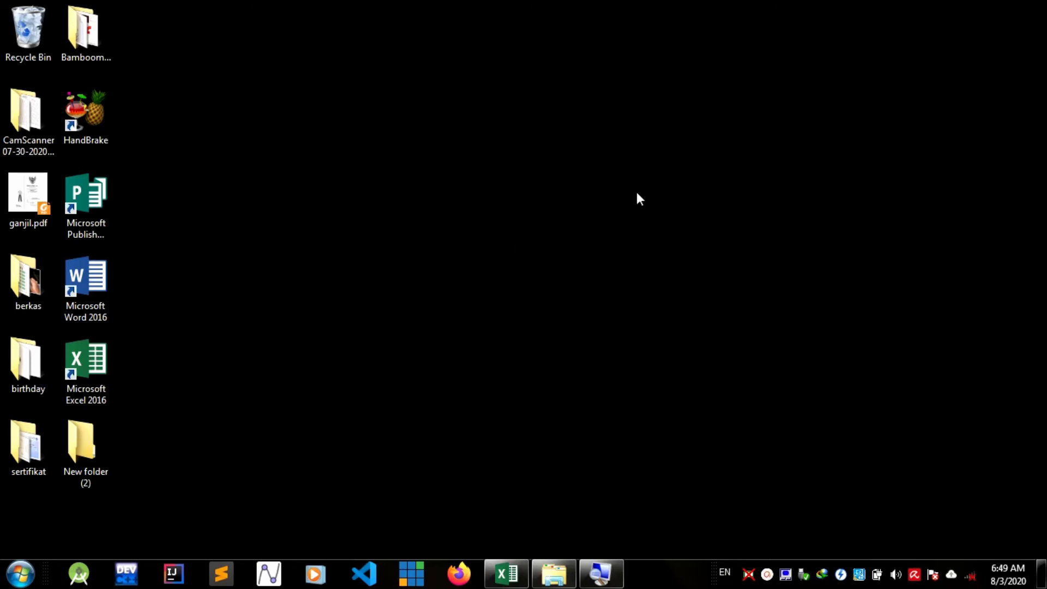
Create three new folders on the desktop, keeping their default names
right_click(545, 199)
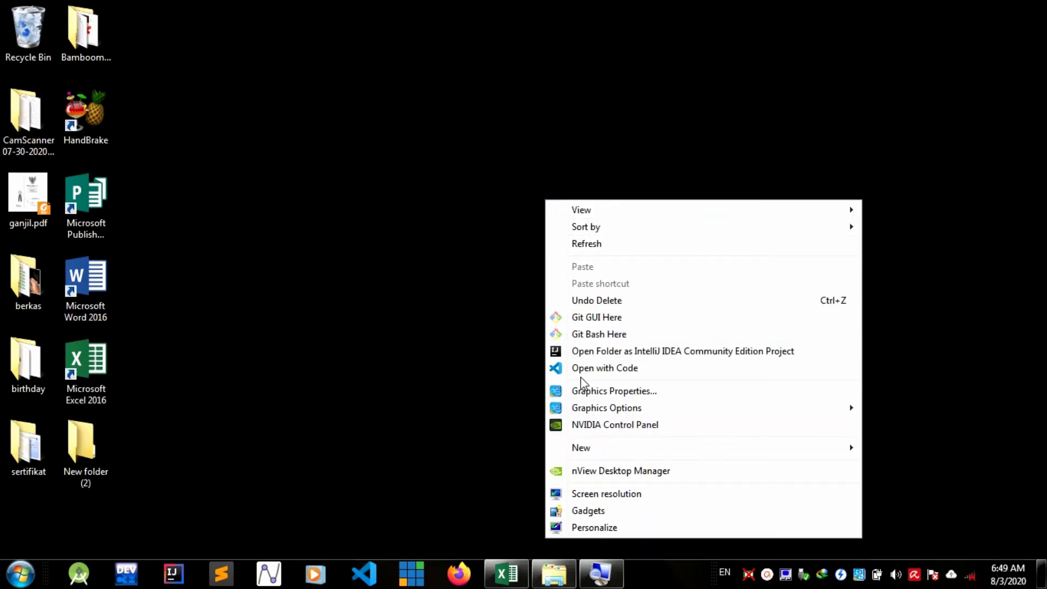
mouse_move(581, 445)
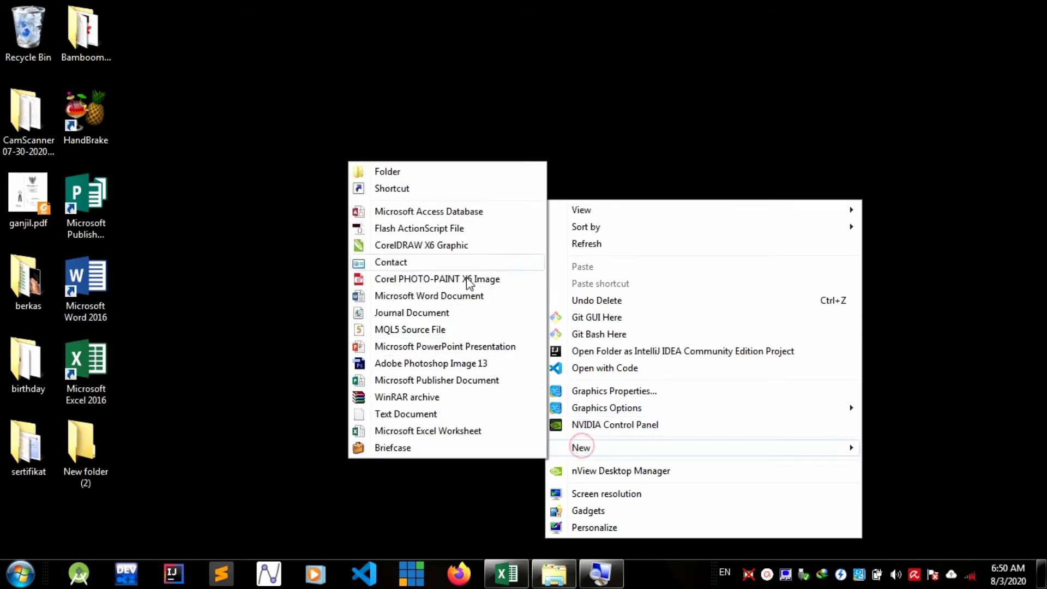
click(387, 172)
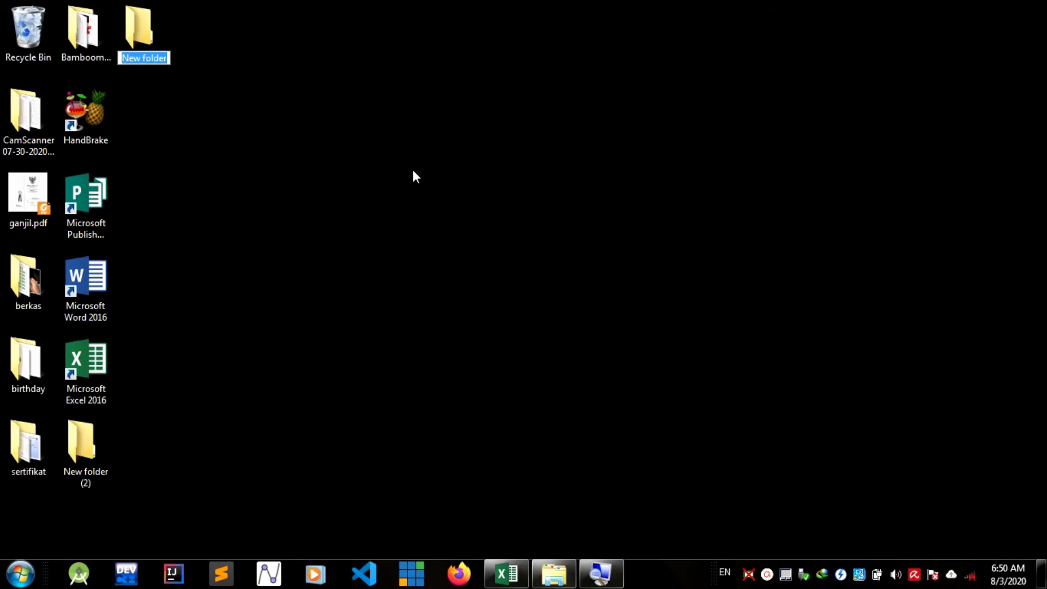
key(Return)
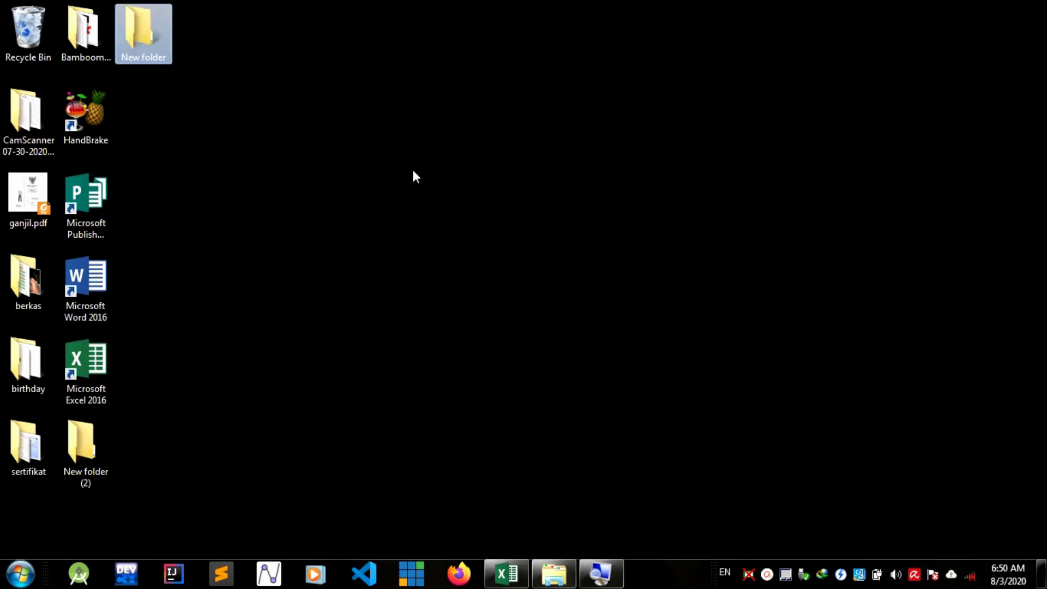
right_click(380, 169)
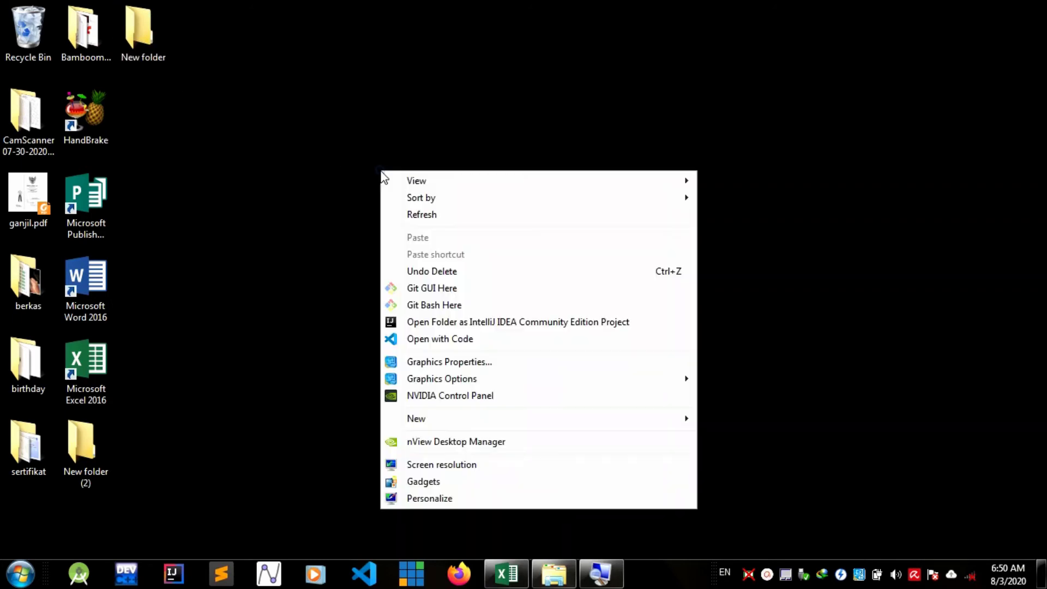
mouse_move(446, 420)
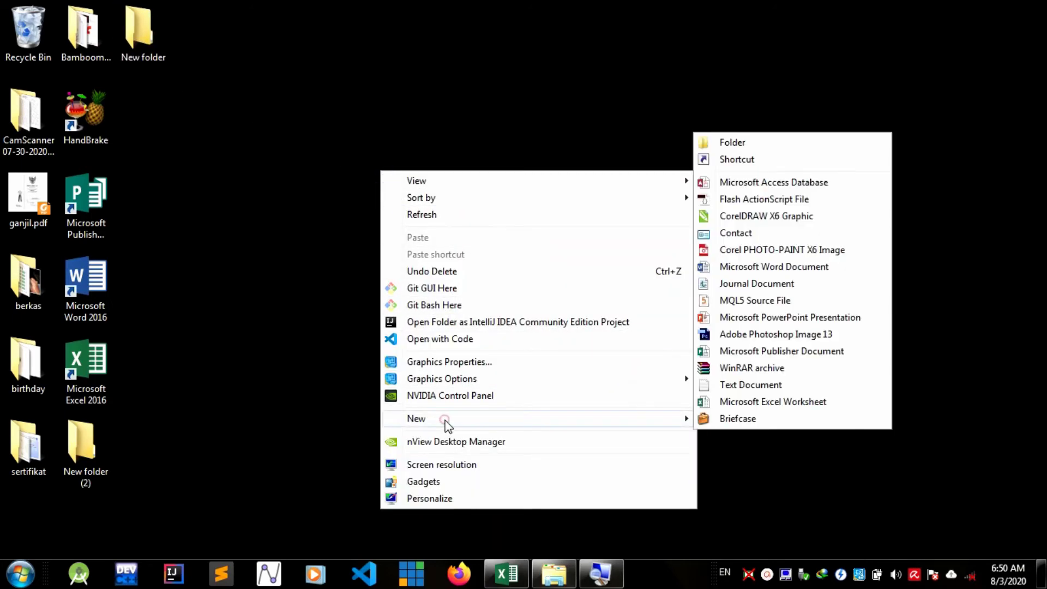
click(734, 144)
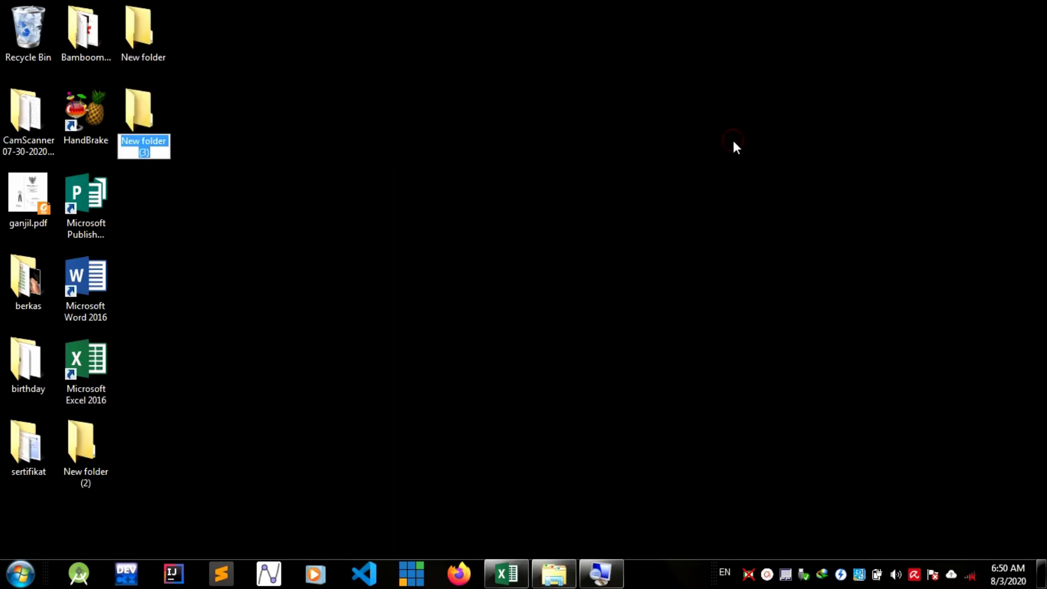
right_click(464, 158)
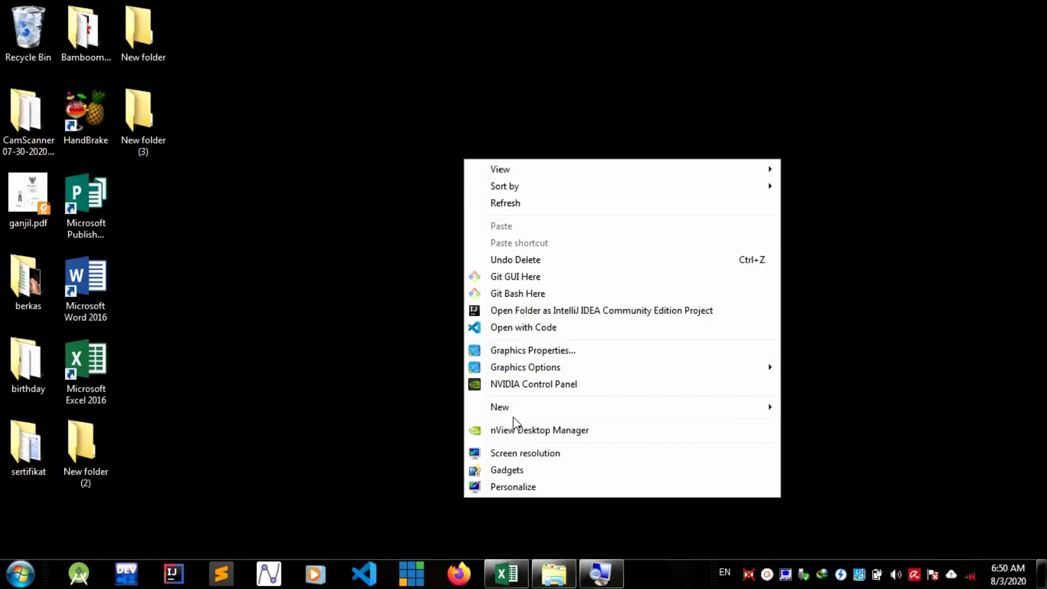
mouse_move(513, 408)
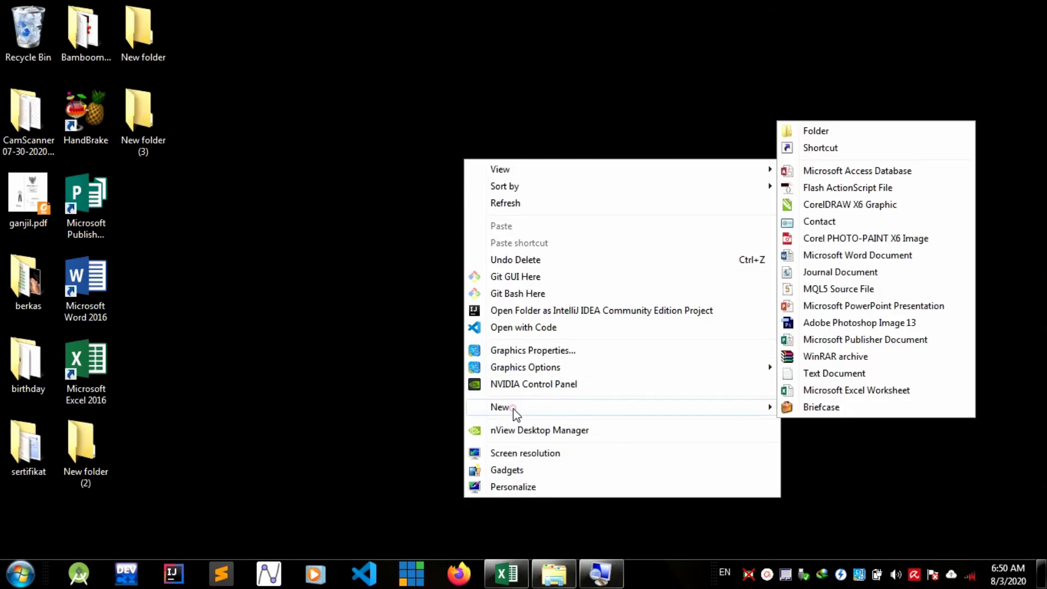
click(840, 135)
key(Return)
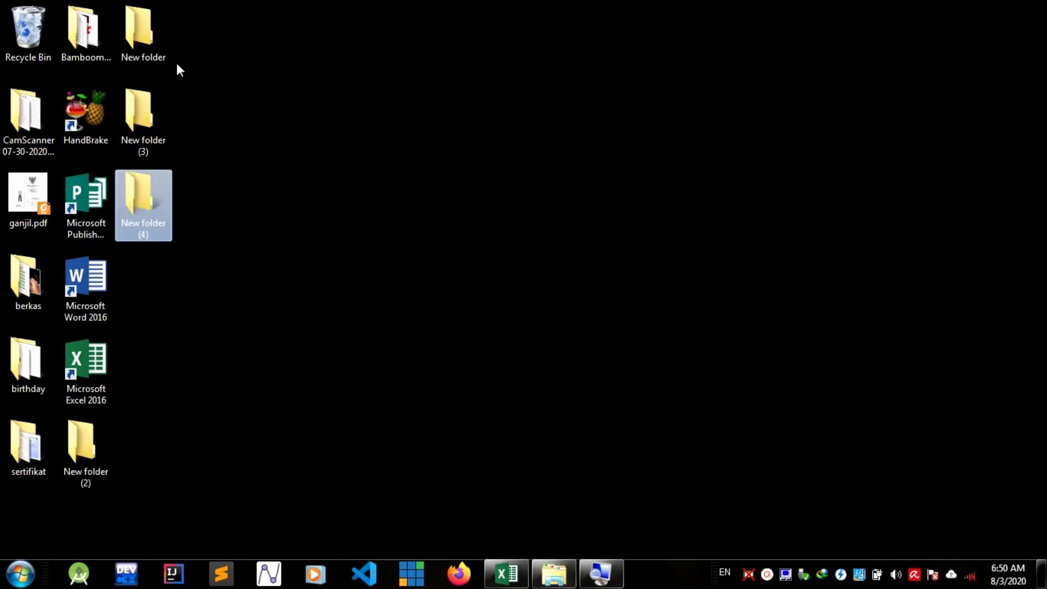
Rename the desktop folder "New folder" with the teacher's name
mouse_move(134, 55)
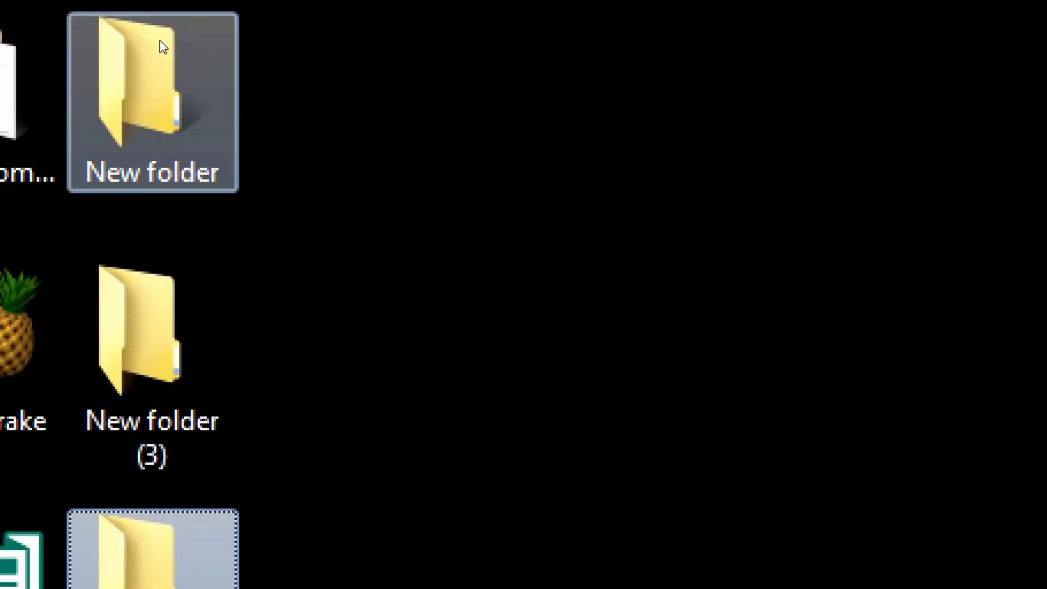
right_click(150, 39)
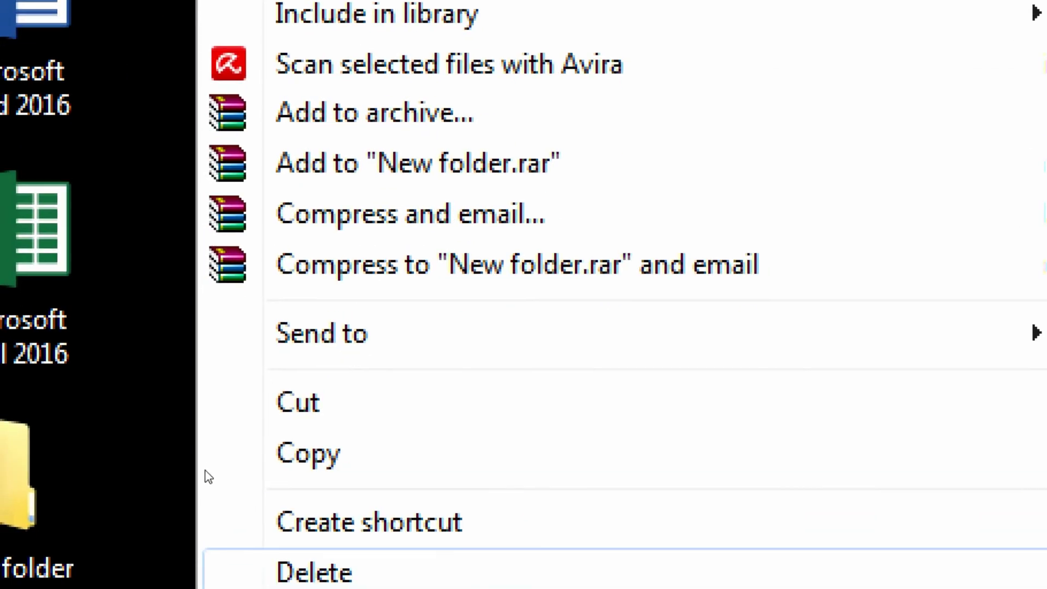
click(204, 490)
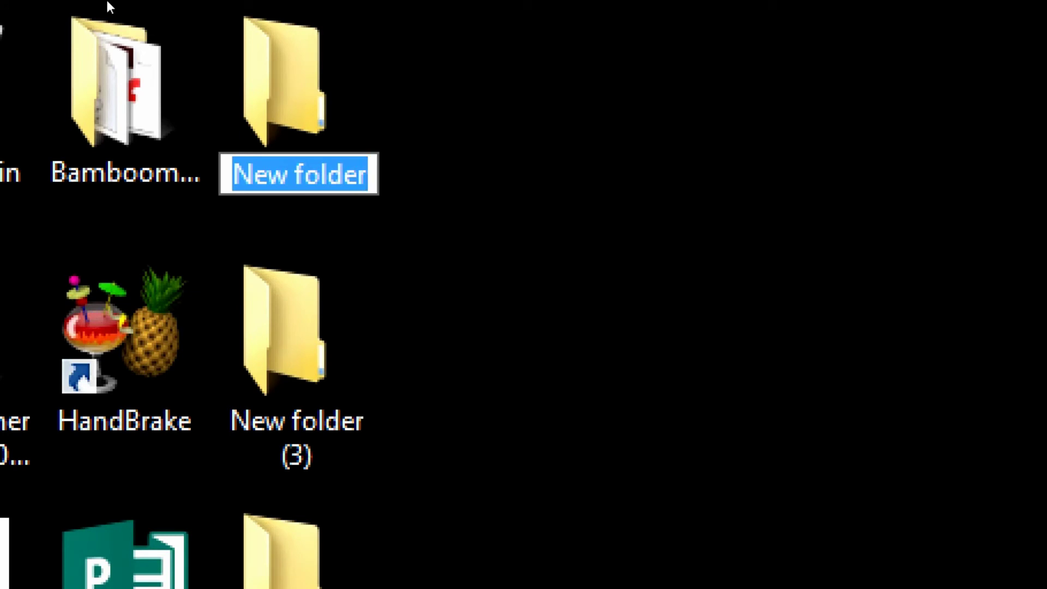
text(Pak Samuel)
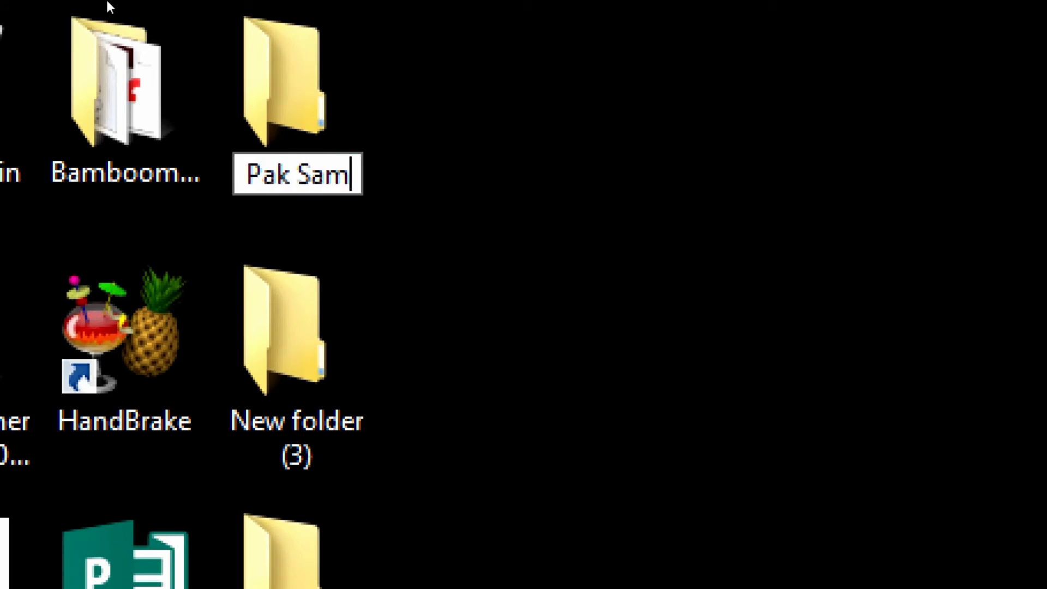
click(129, 116)
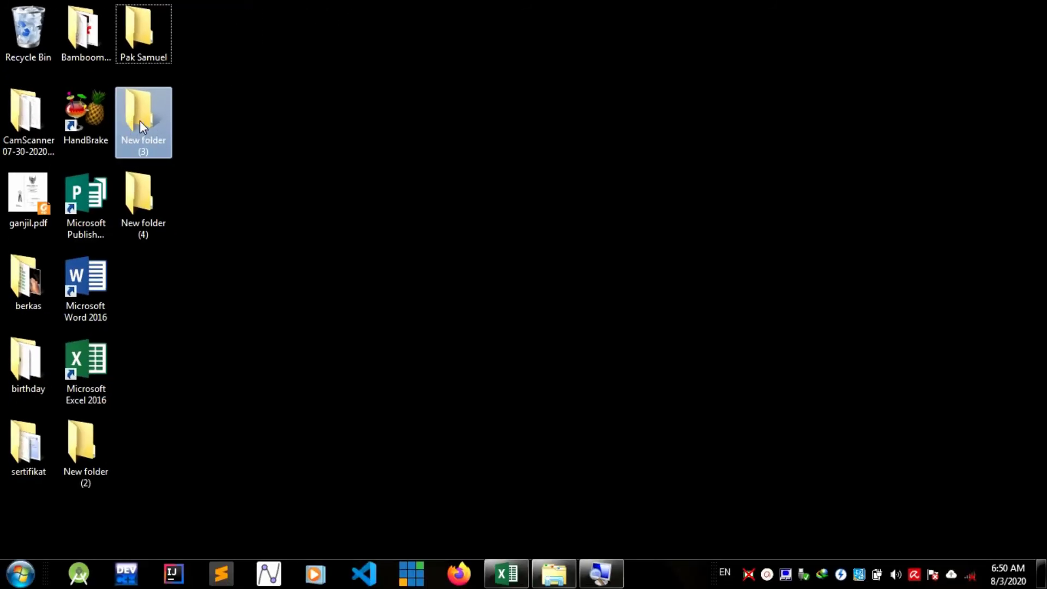
right_click(130, 119)
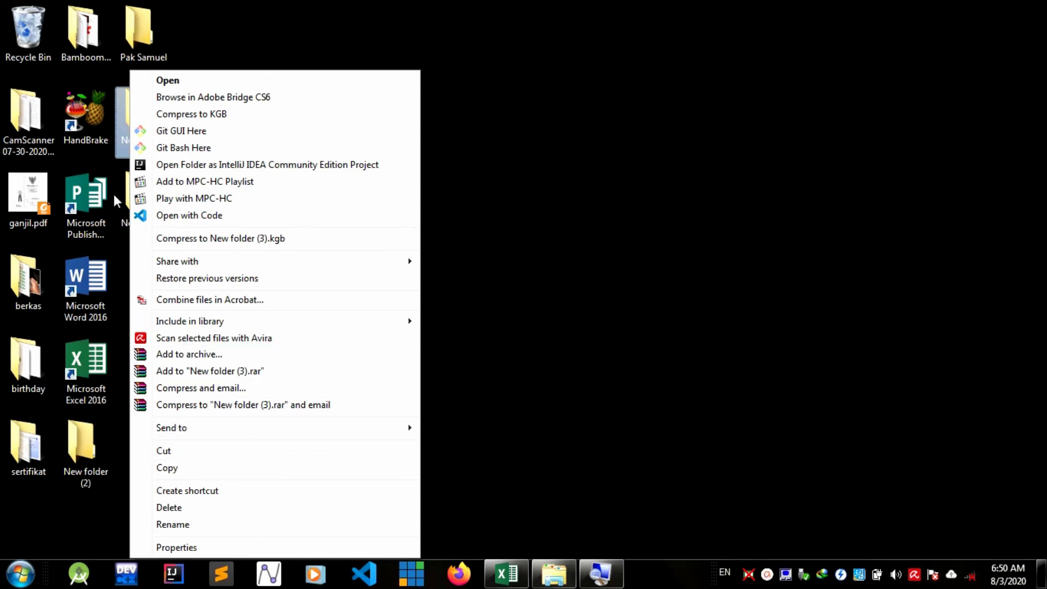
click(485, 155)
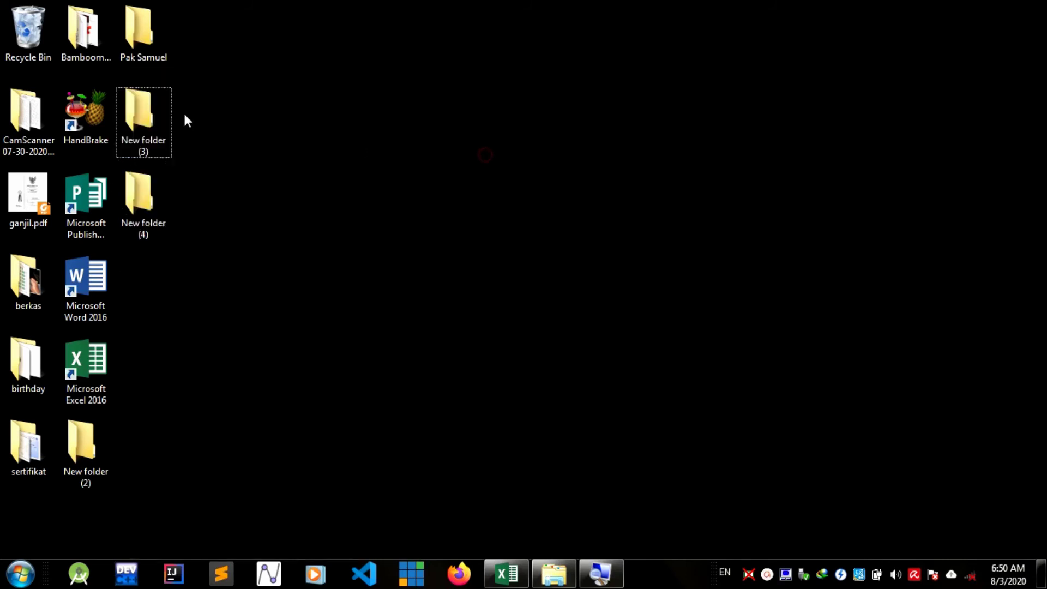
right_click(152, 108)
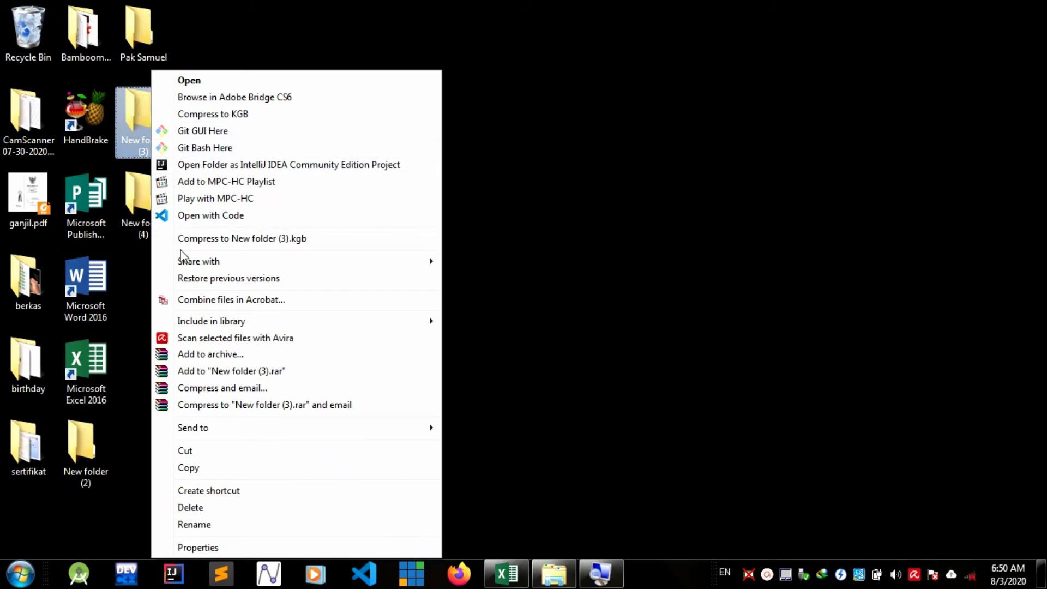
click(139, 104)
Rename the desktop folder "New folder (3)" as "Kelas 3"
right_click(139, 104)
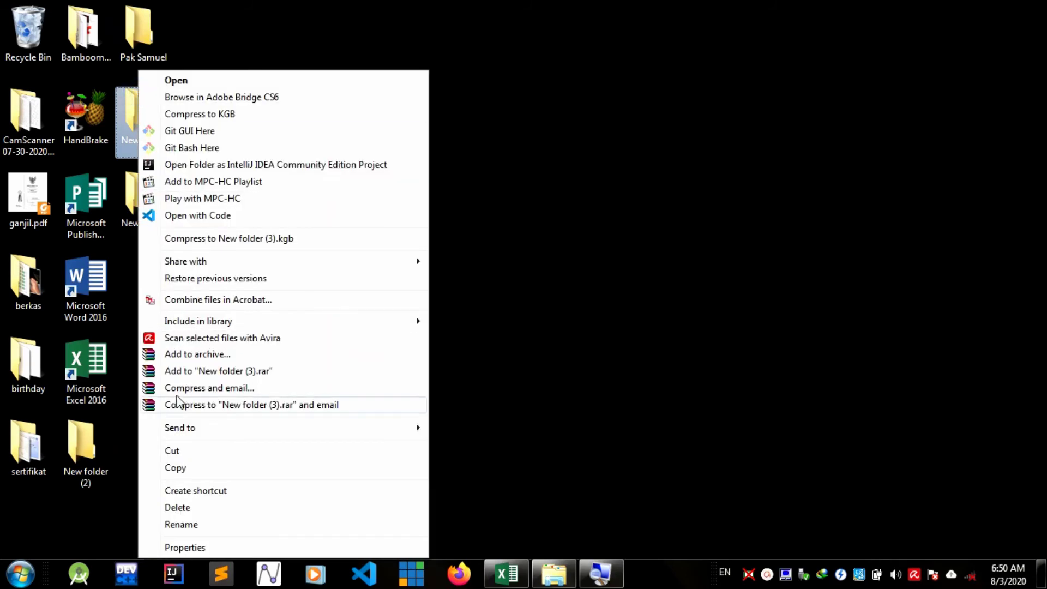
click(186, 524)
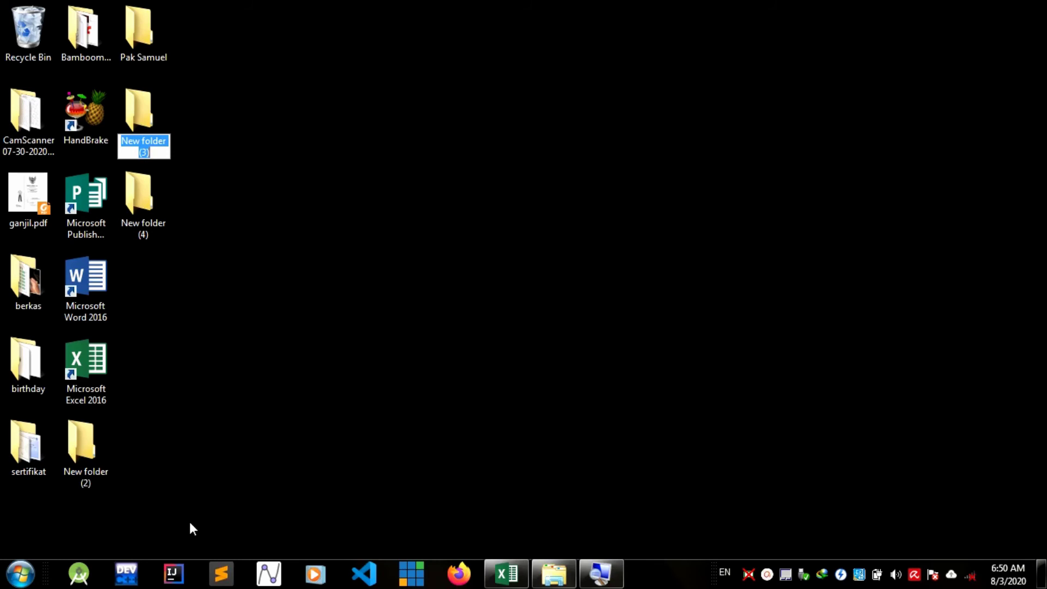
text(Kelas)
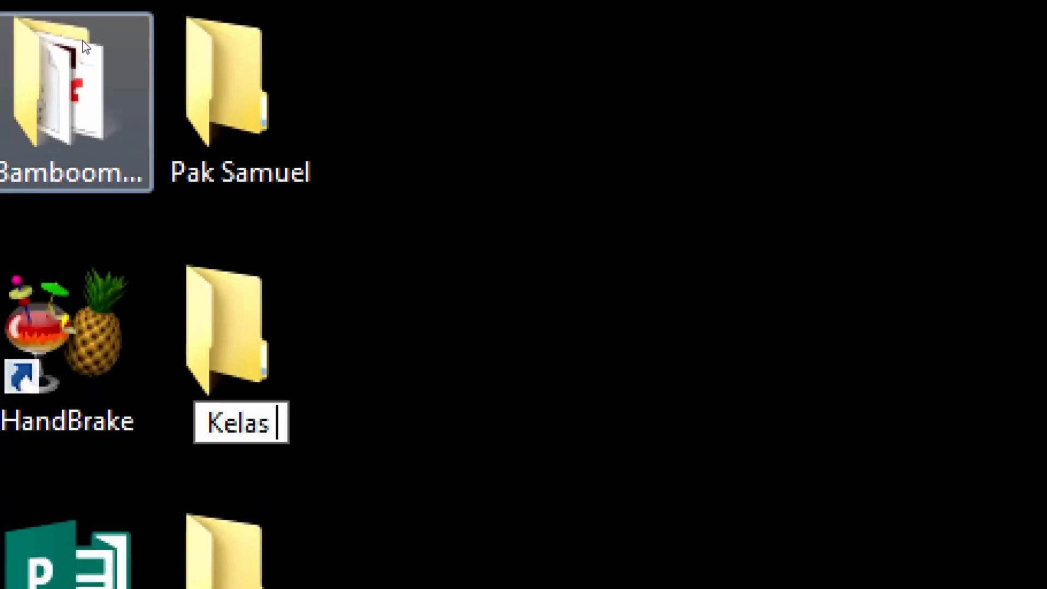
text( 3)
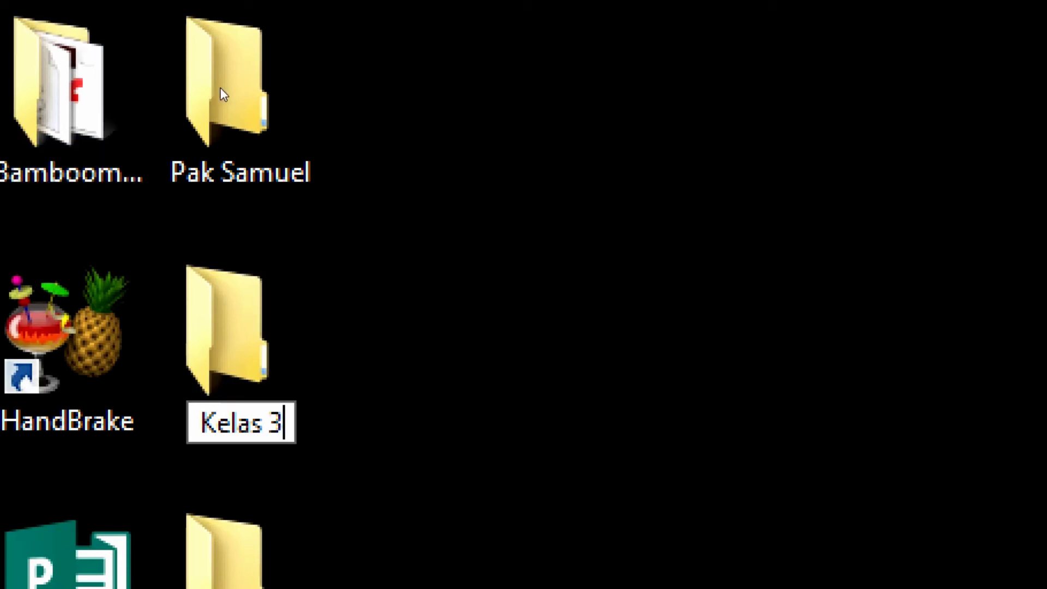
key(Return)
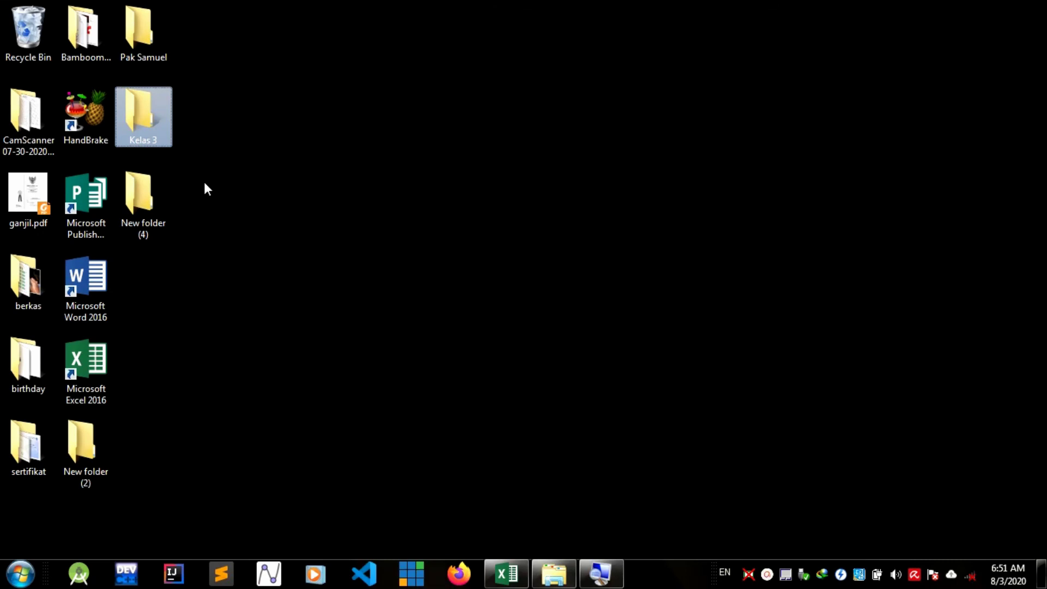
Rename the desktop folder "New folder (4)" as "Hobi Membaca"
right_click(162, 200)
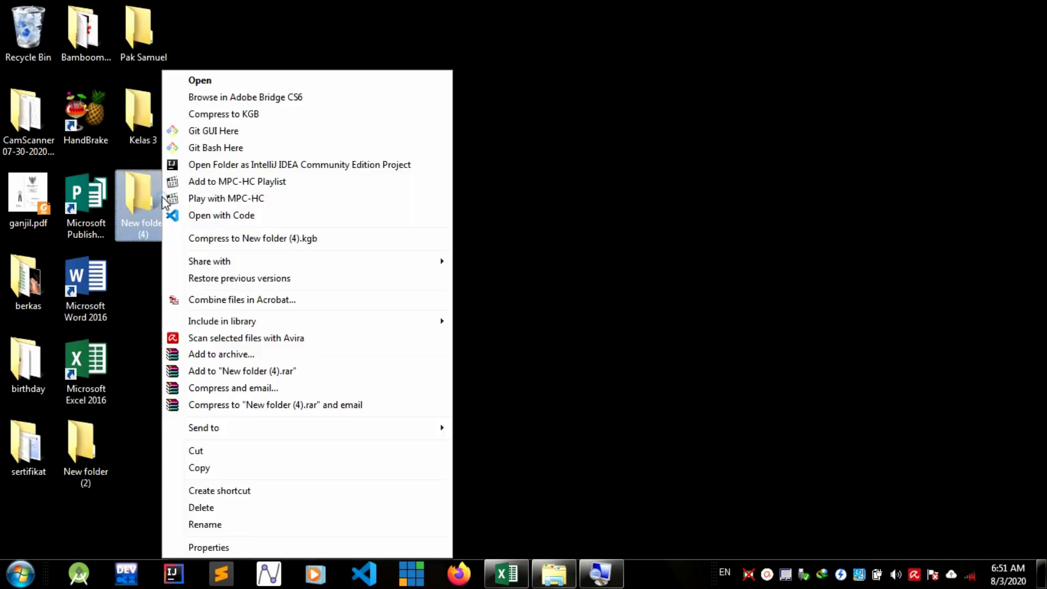
click(213, 524)
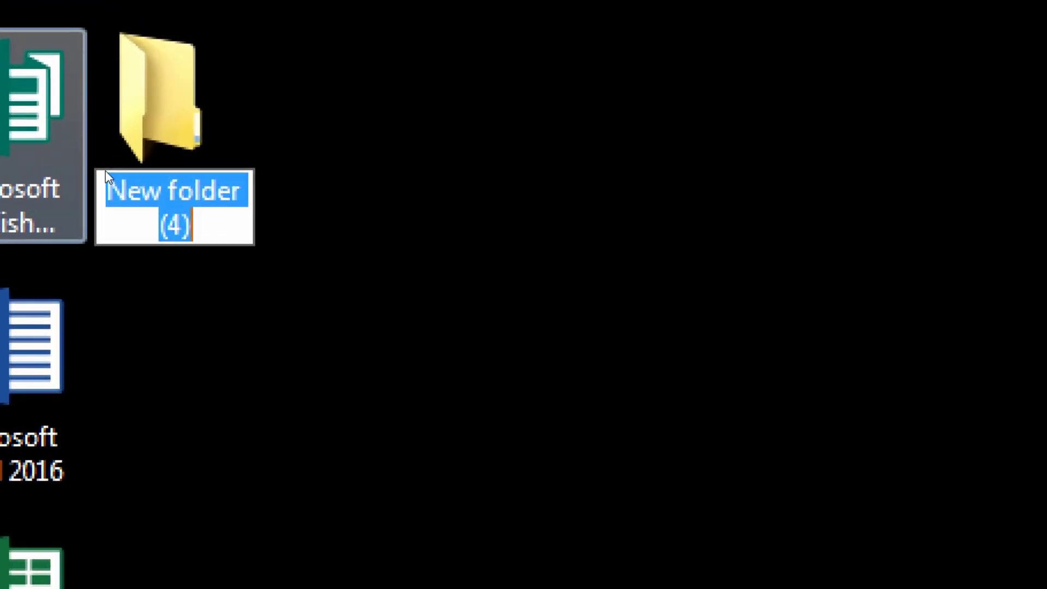
text(Hp)
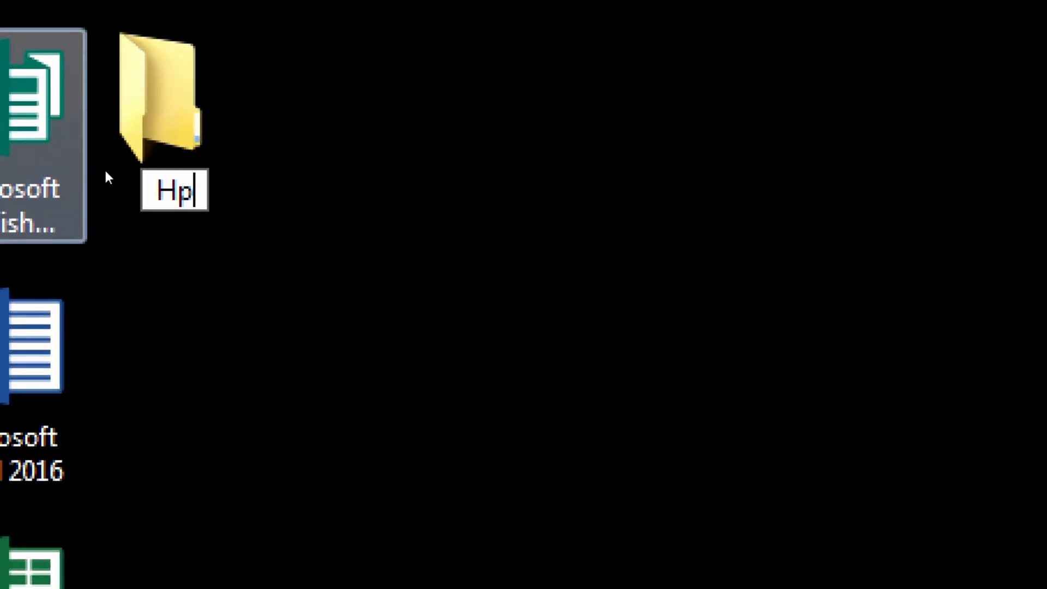
key(BackSpace)
text(obi Mem)
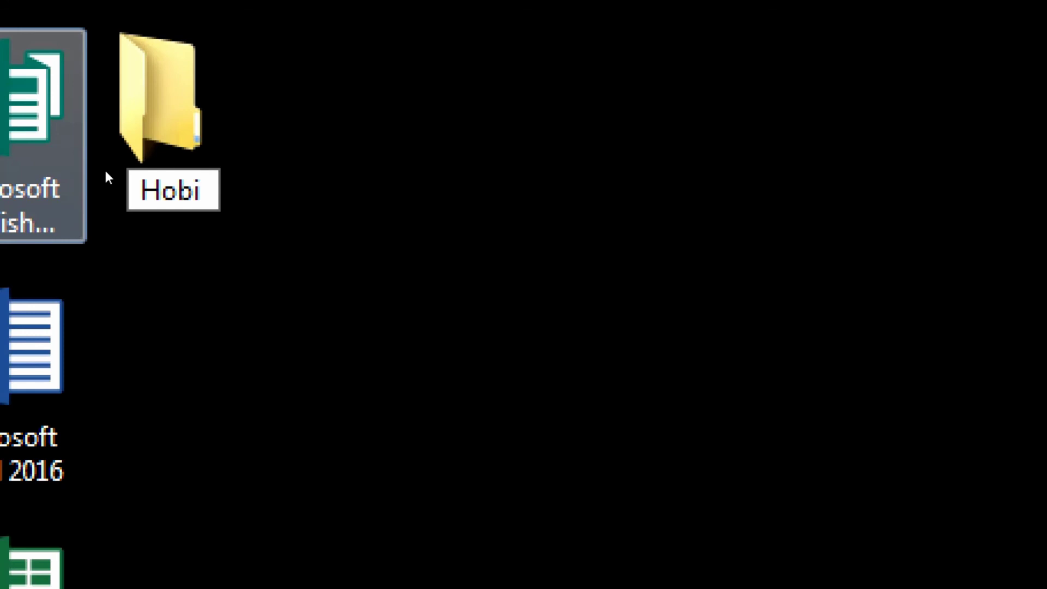
text(baca)
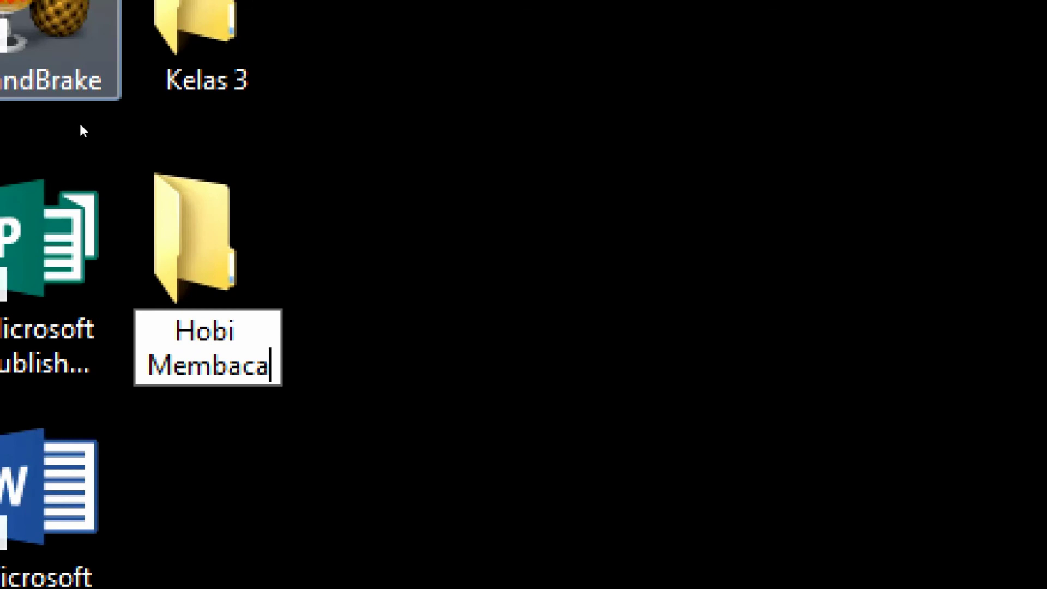
key(Return)
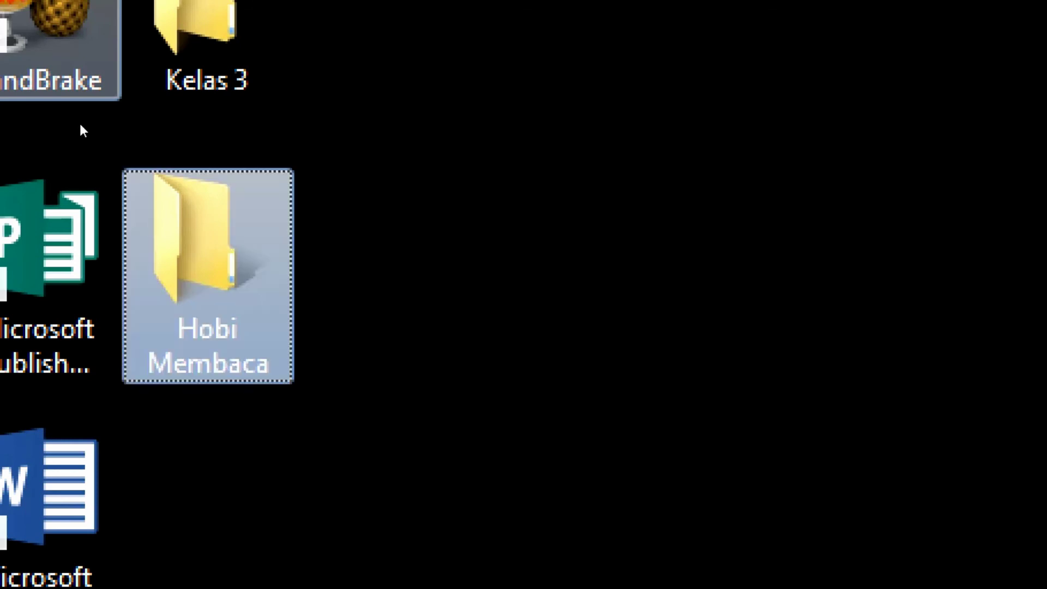